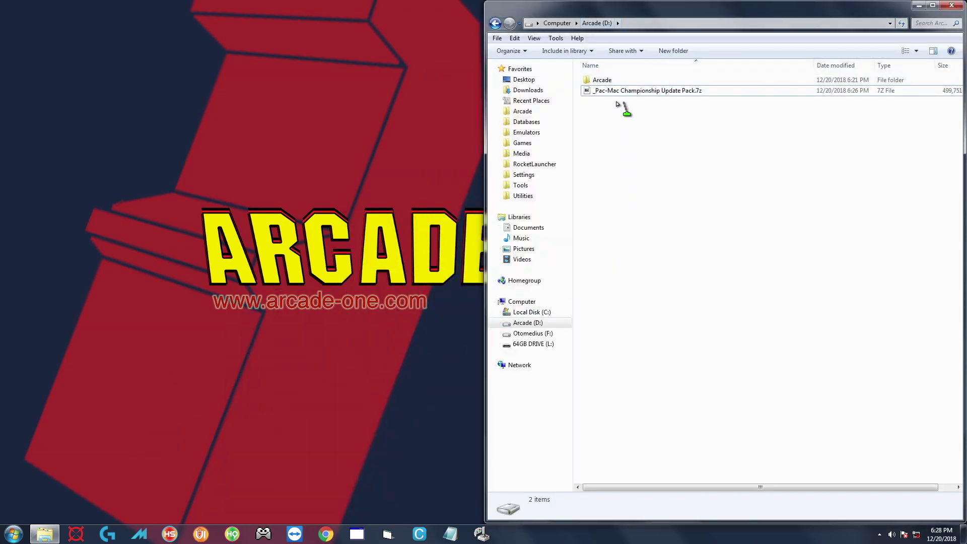
- Extract the Arcade folder and Copy manually.ini from the _Pac-Mac Championship Update Pack.7z archive to D:\, and close the archive
double_click(617, 91)
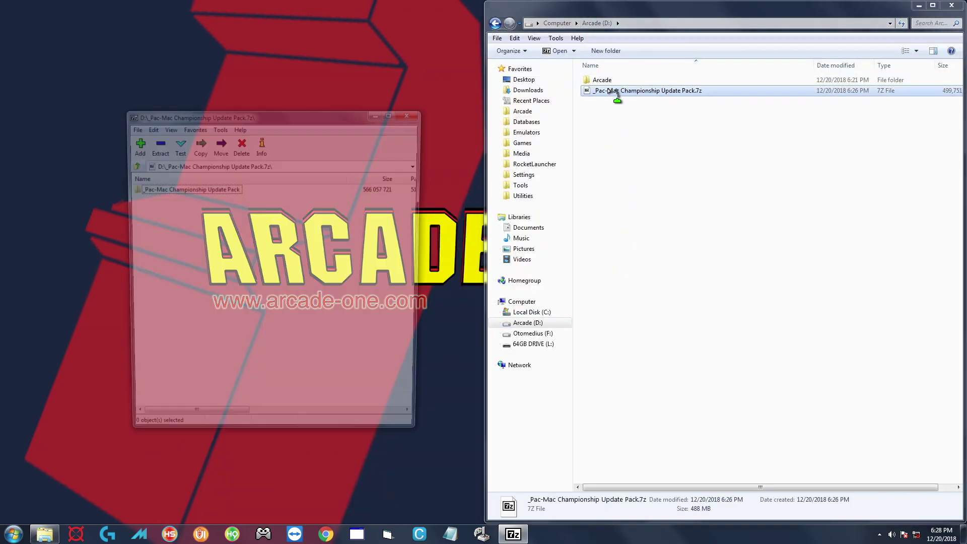
double_click(184, 189)
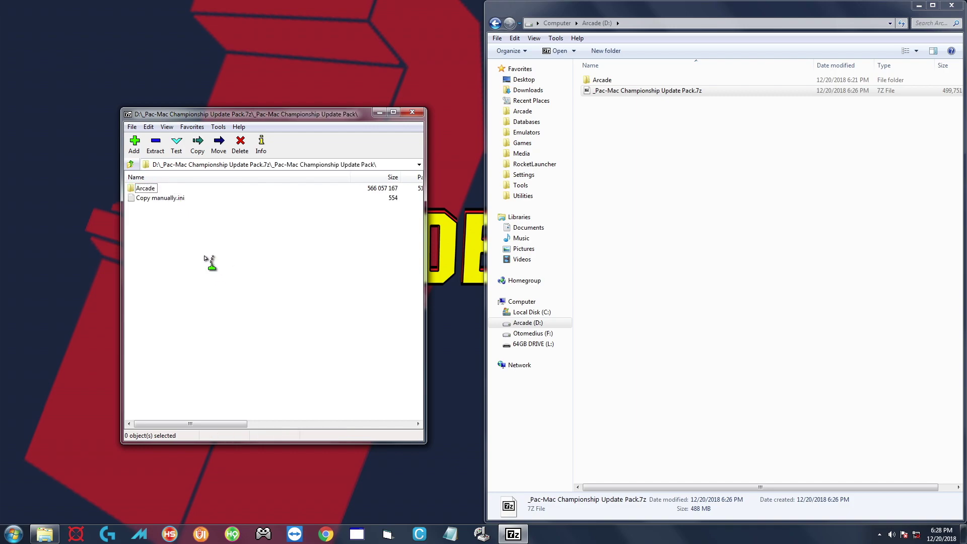
click(157, 143)
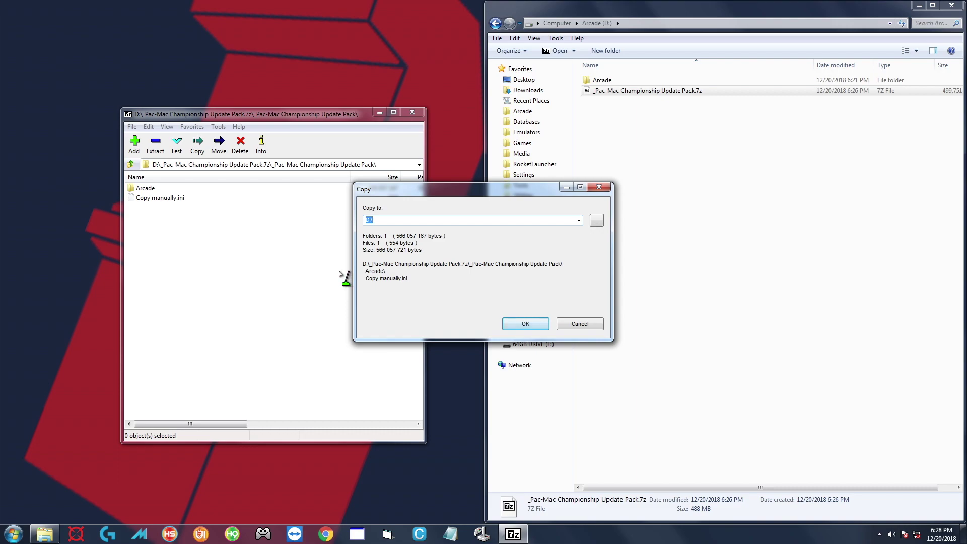
click(594, 222)
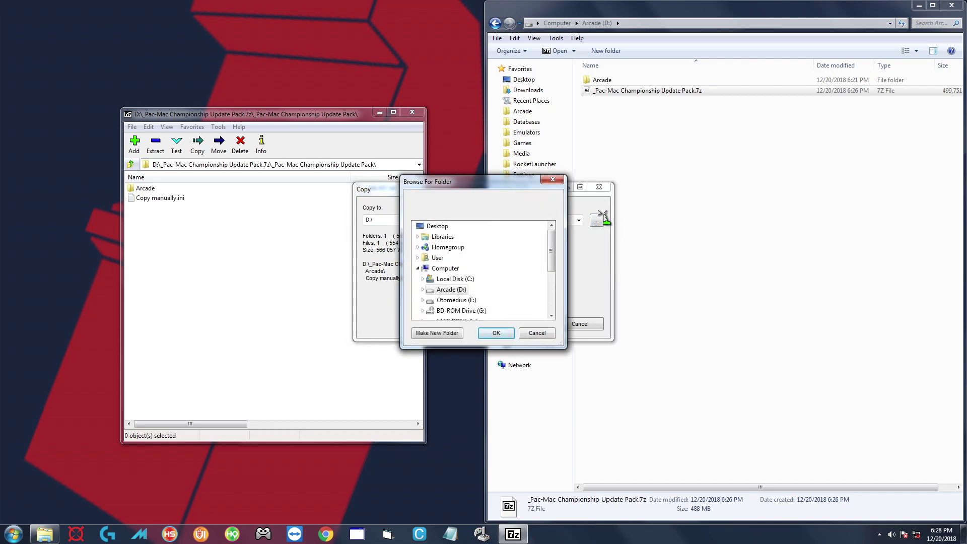
double_click(451, 290)
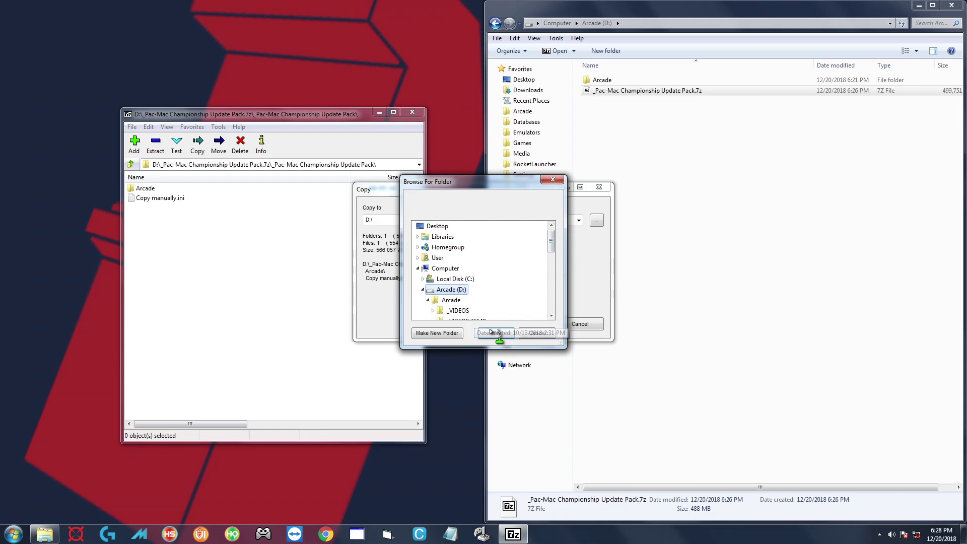
click(491, 332)
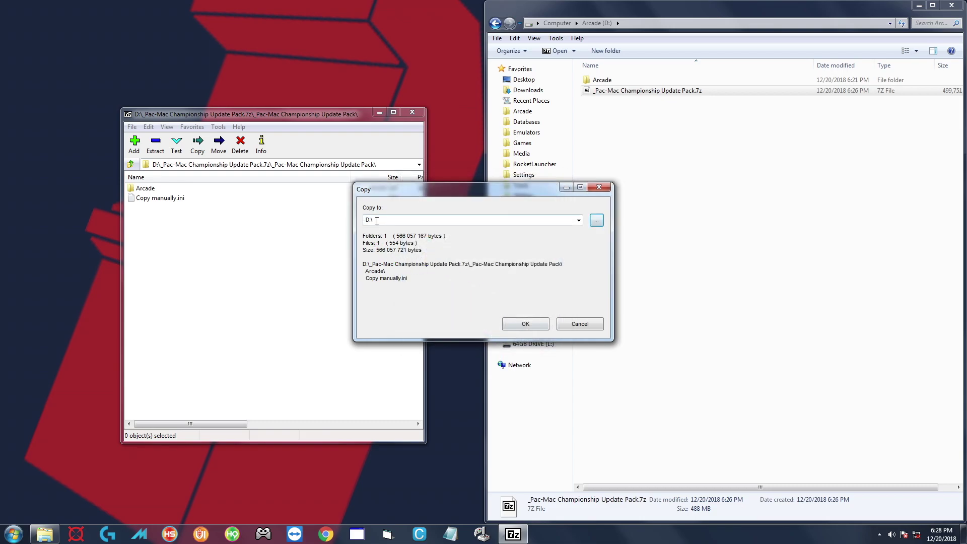
click(525, 324)
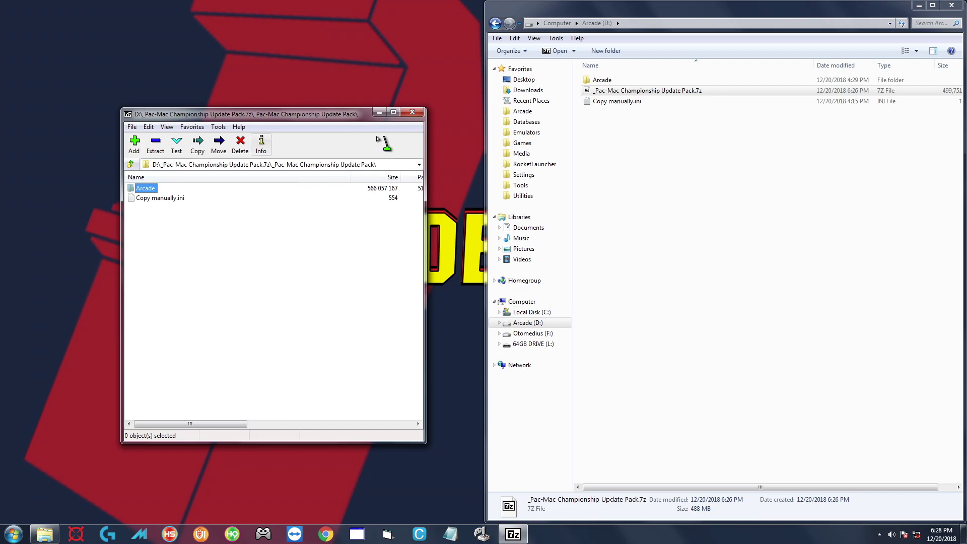
click(412, 112)
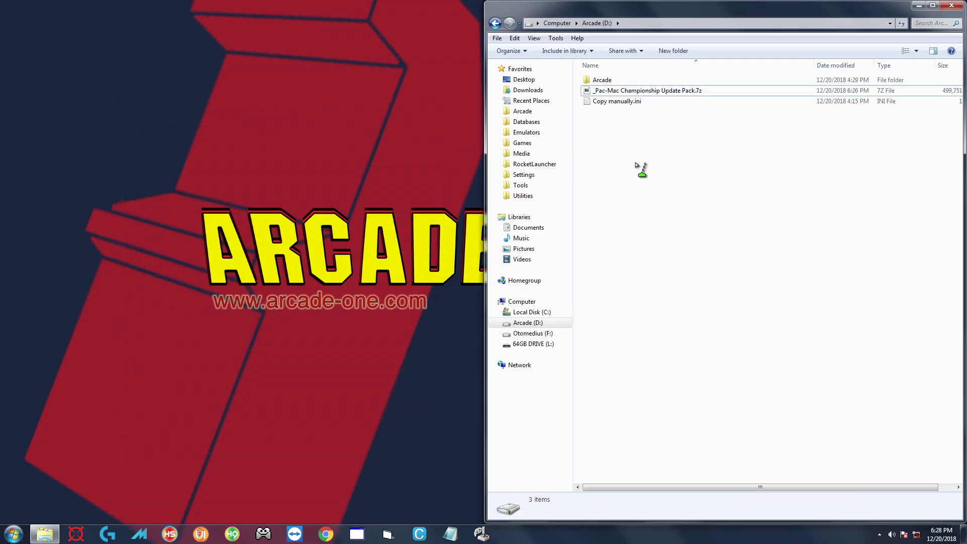
- Open Copy manually.ini from drive D: and copy the whole Pac-Man Championship Edition DX+ game block meant for PC GAMES.xml
click(610, 102)
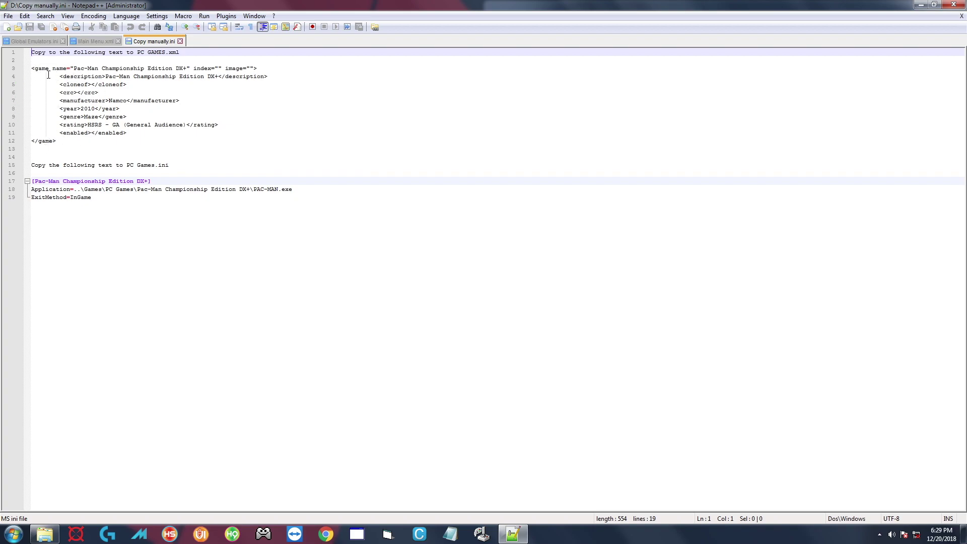
drag(36, 70, 39, 72)
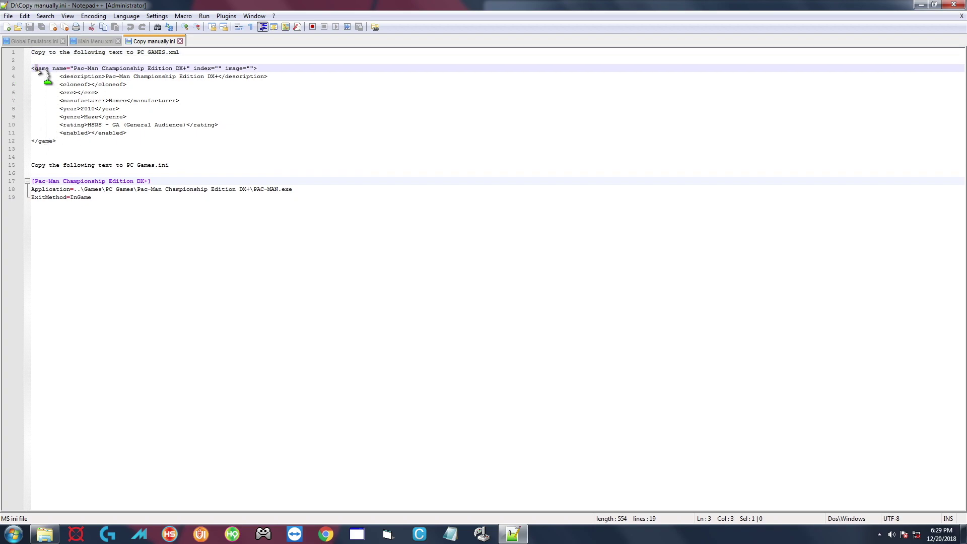
click(45, 141)
click(41, 70)
drag(57, 142, 15, 71)
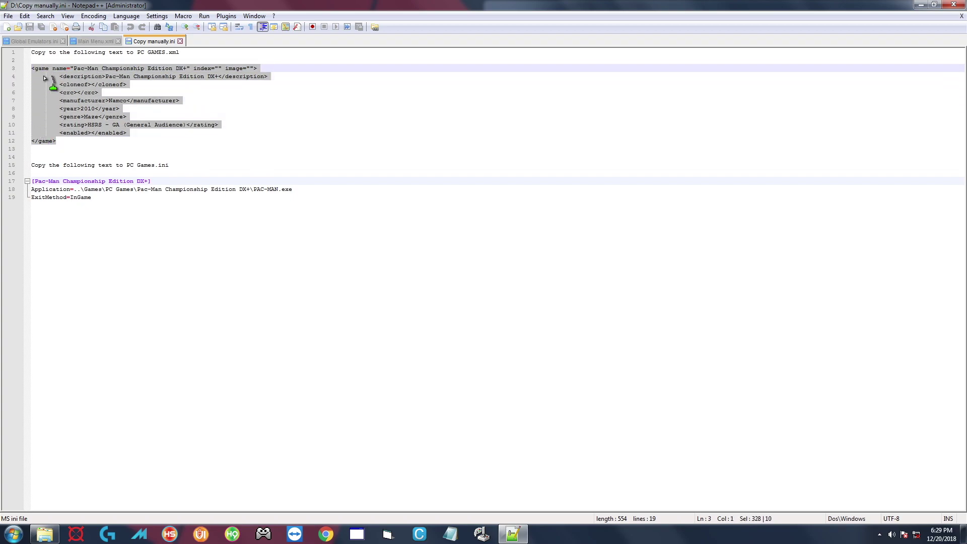
right_click(45, 78)
click(81, 98)
- Open PC GAMES.xml from the PC GAMES folder inside D:\Arcade\Databases
click(8, 15)
click(24, 39)
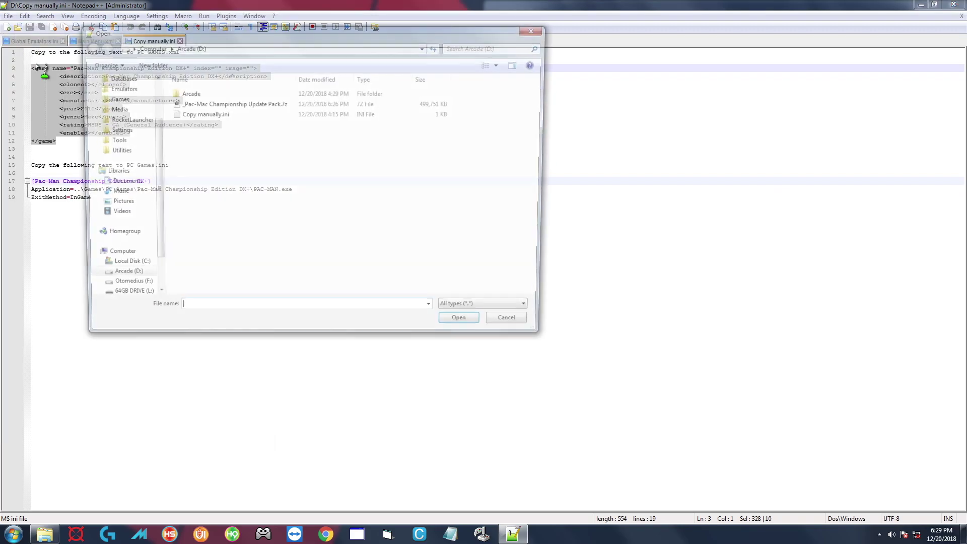
drag(155, 125, 154, 88)
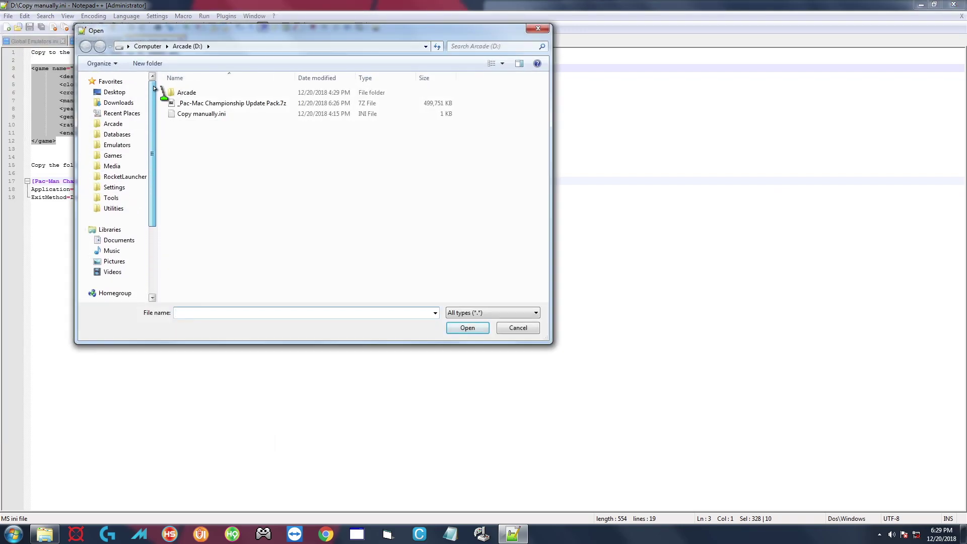
click(114, 136)
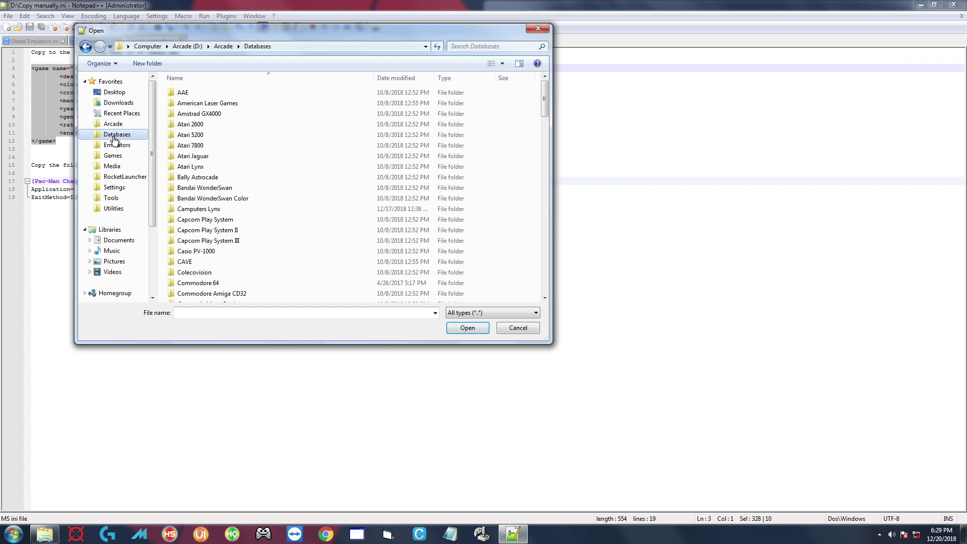
click(190, 167)
scroll(190, 166, down, 15)
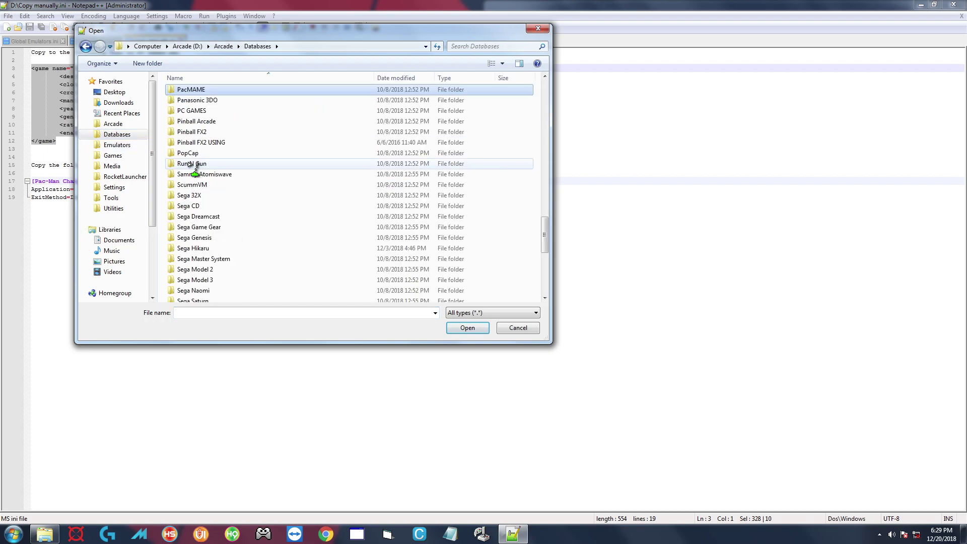
double_click(195, 119)
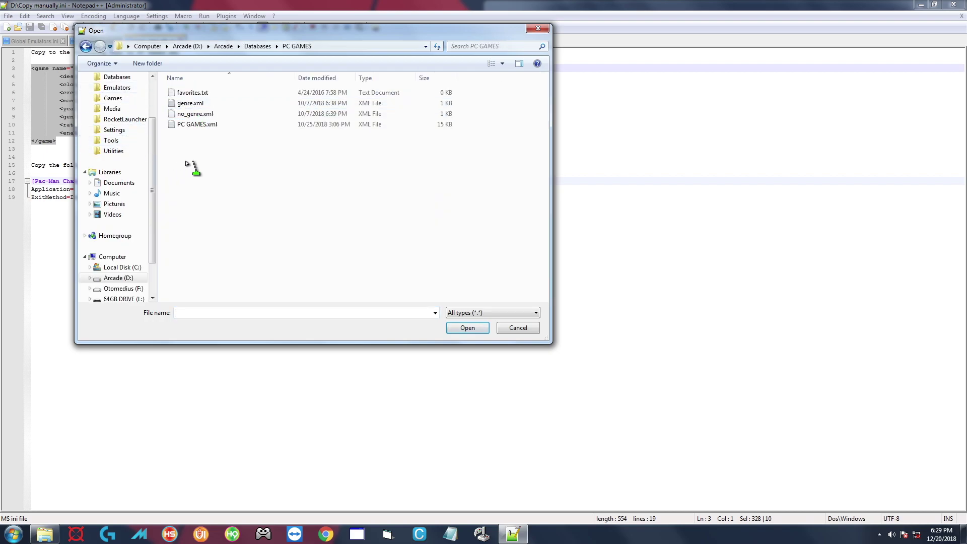
click(201, 126)
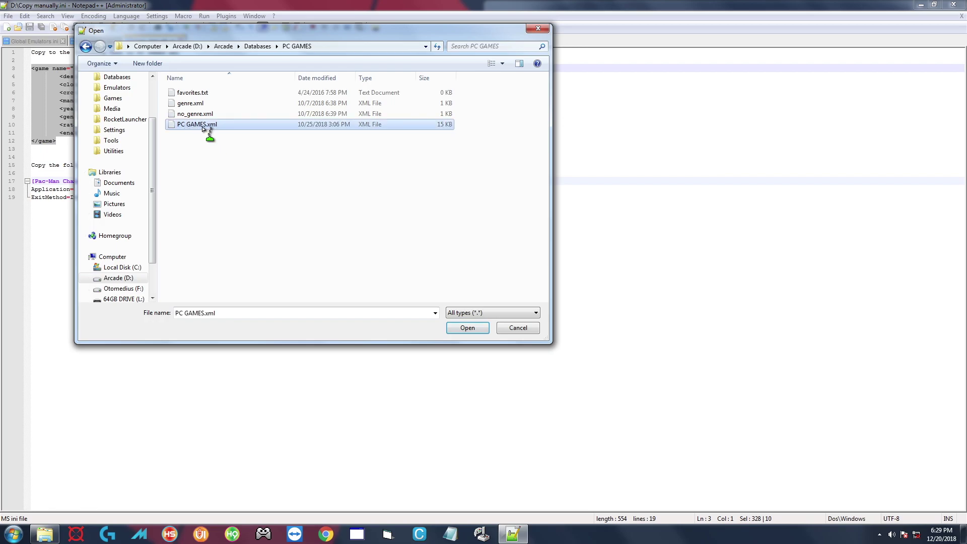
double_click(204, 127)
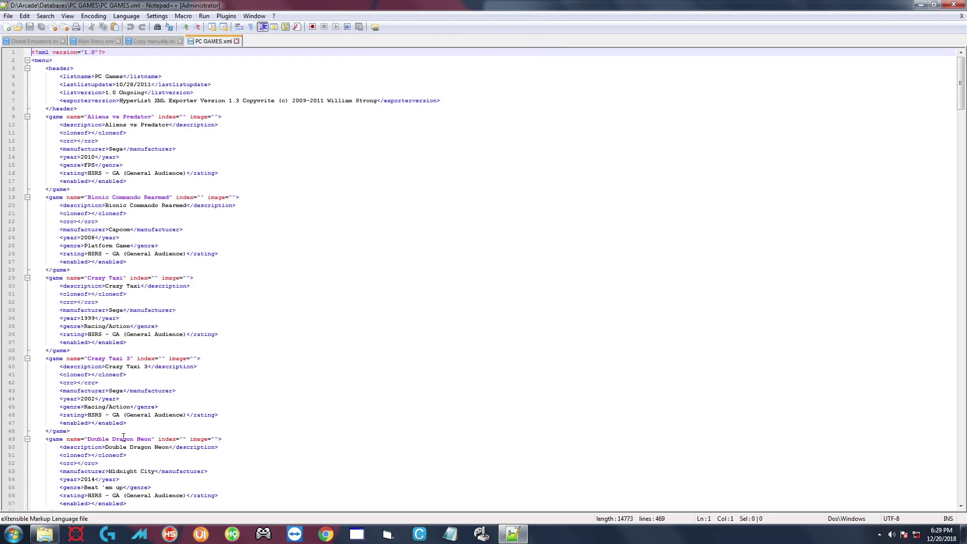
- Paste the copied game block on a new line after the DEAD OR ALIVE 5 Last Round entry, then save and close PC GAMES.xml
scroll(131, 435, down, 20)
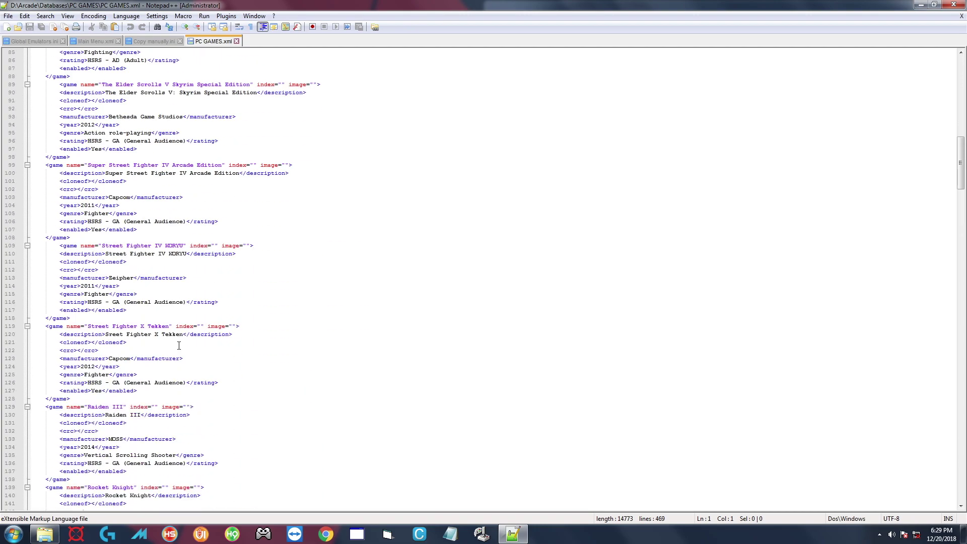
scroll(180, 346, down, 18)
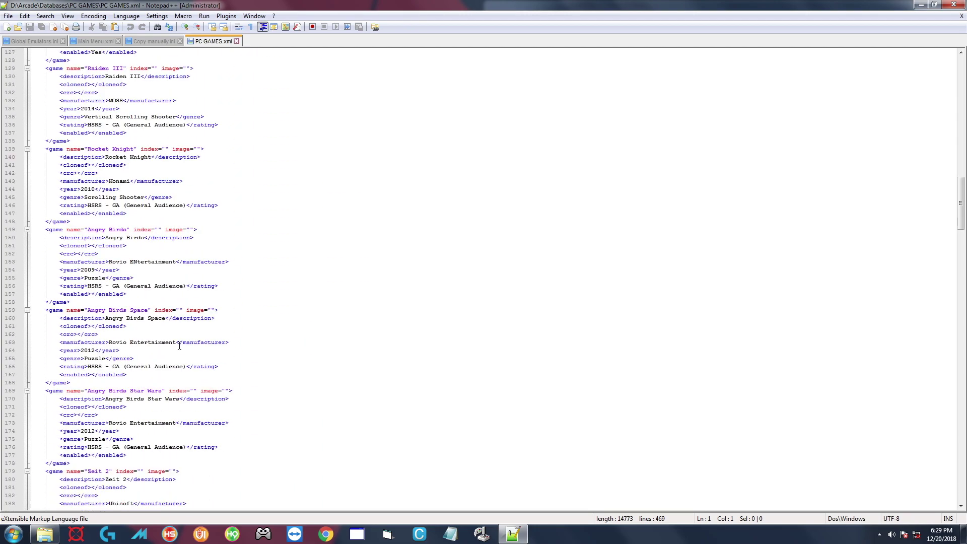
scroll(179, 346, down, 20)
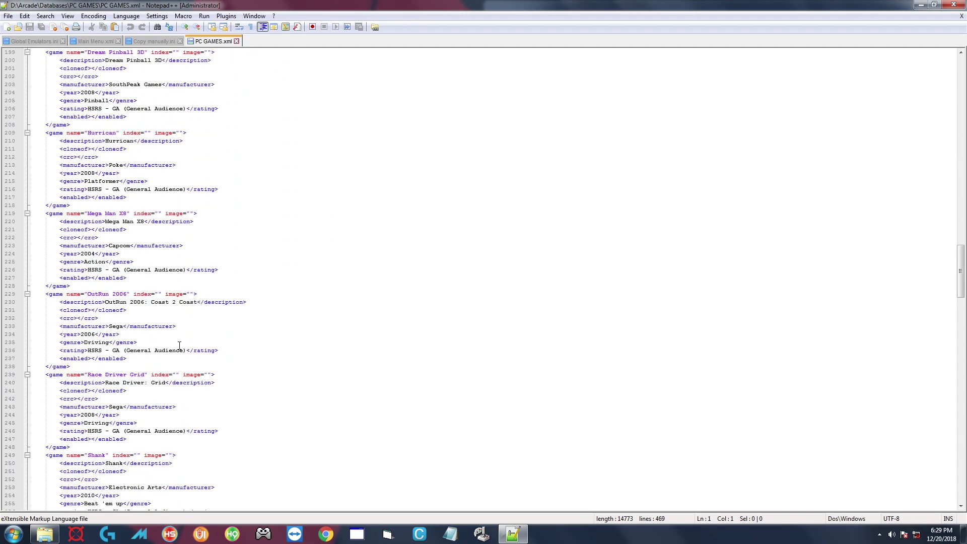
scroll(179, 345, down, 16)
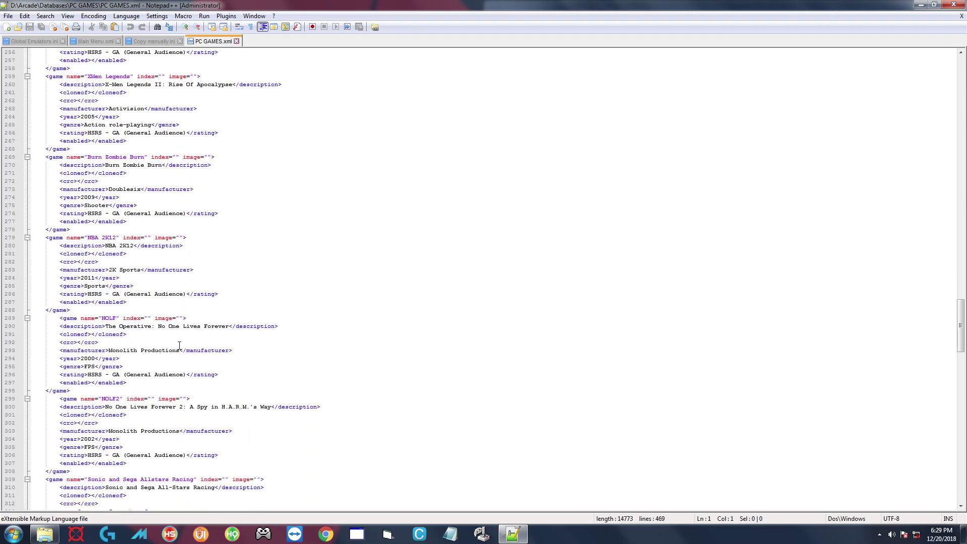
scroll(180, 346, down, 16)
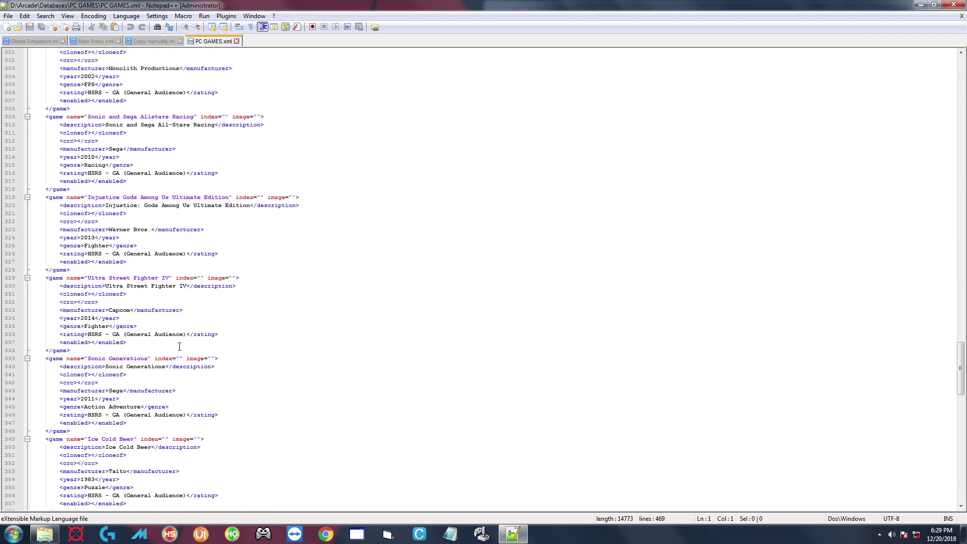
scroll(179, 346, down, 5)
scroll(179, 347, down, 3)
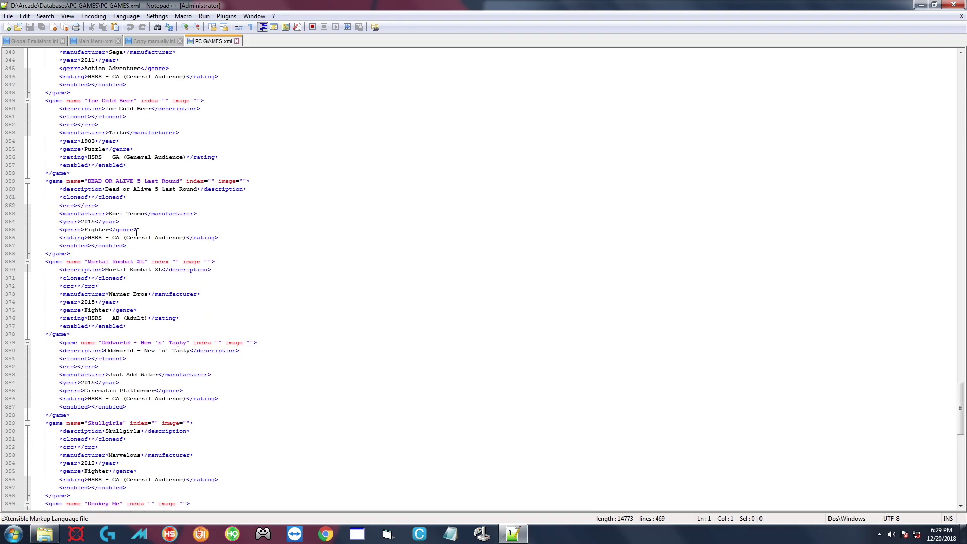
click(70, 254)
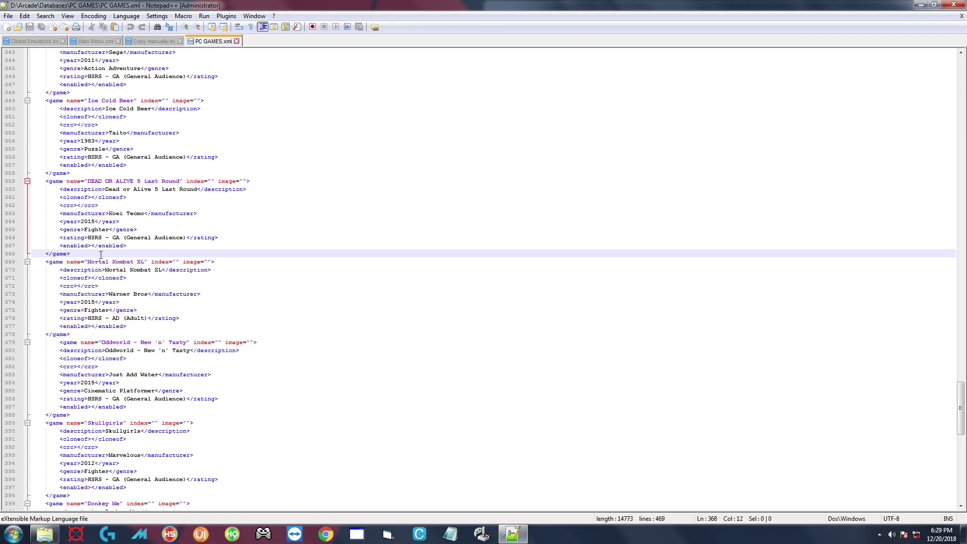
drag(46, 181, 70, 253)
drag(98, 201, 63, 259)
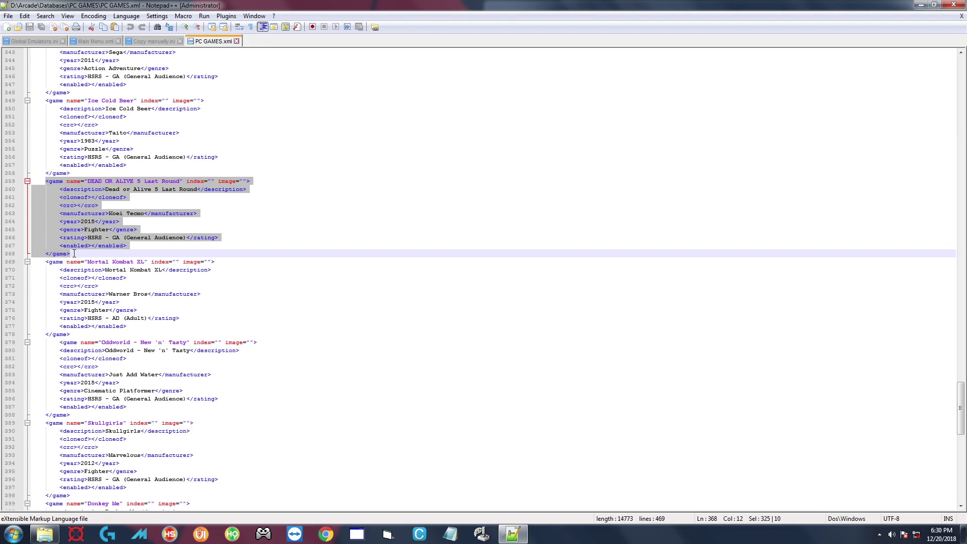
click(74, 253)
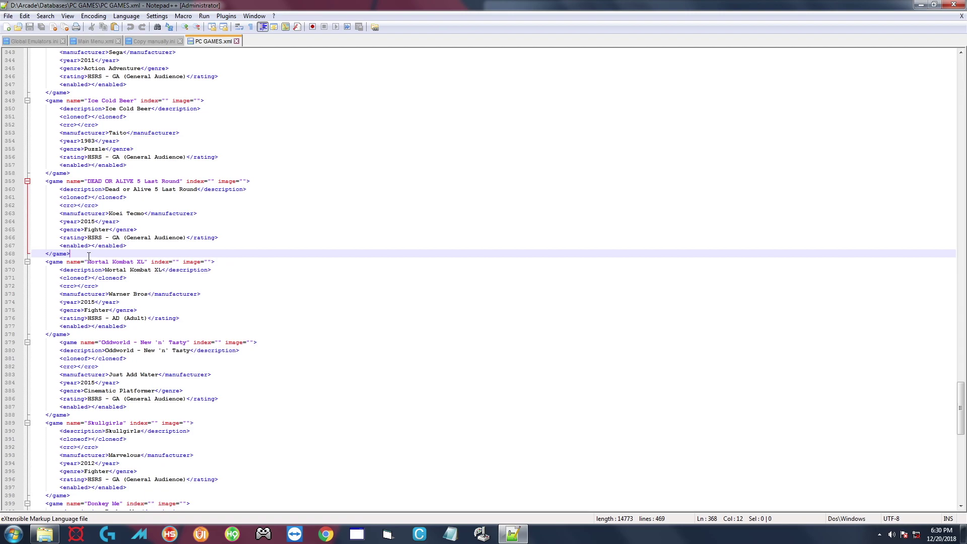
key(Return)
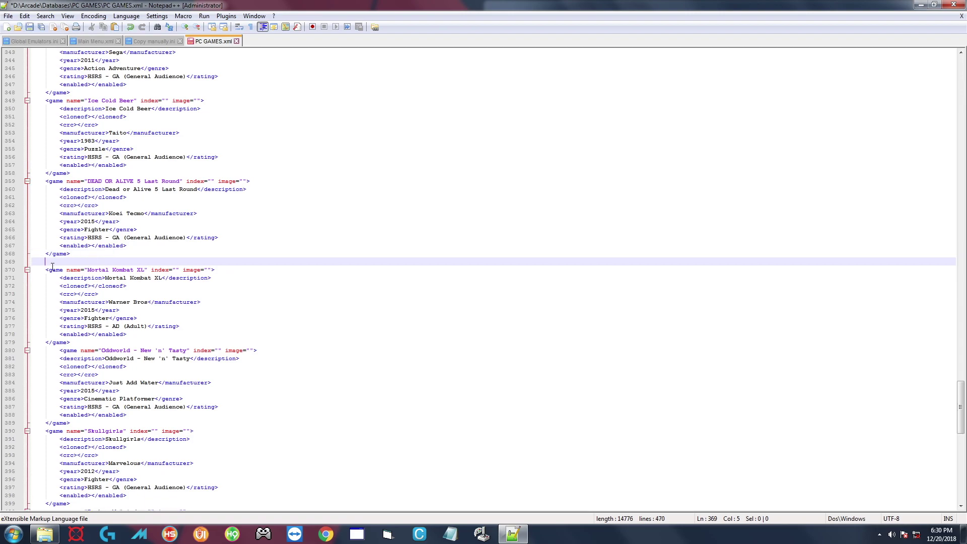
right_click(61, 261)
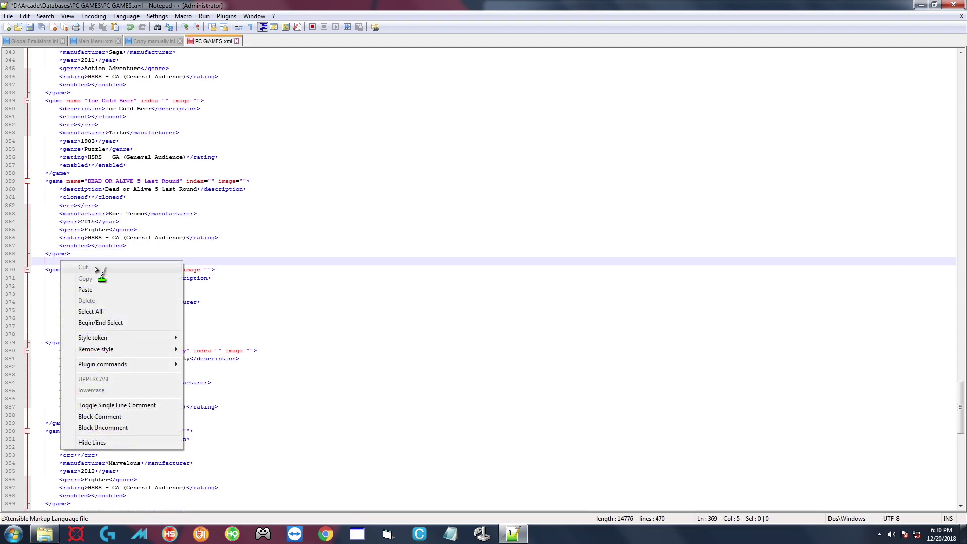
click(99, 292)
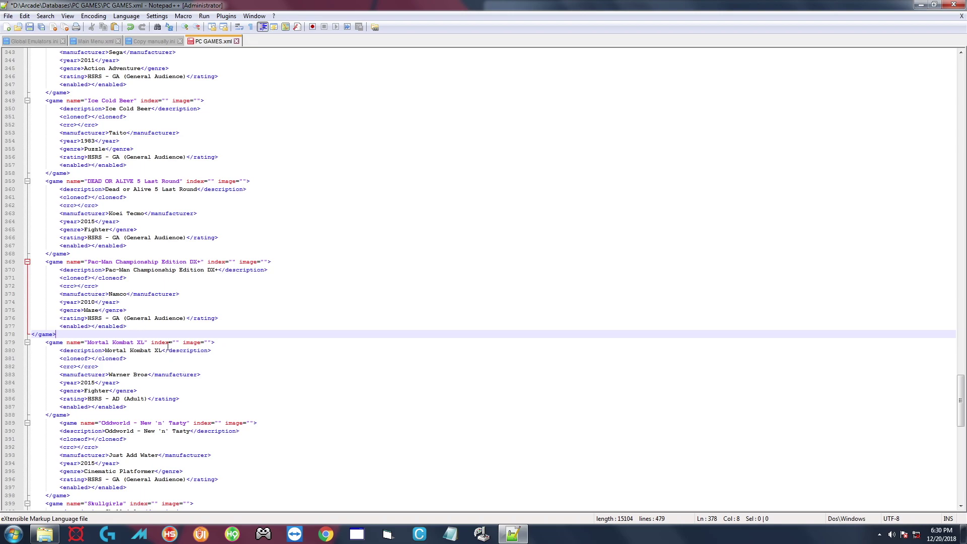
click(30, 26)
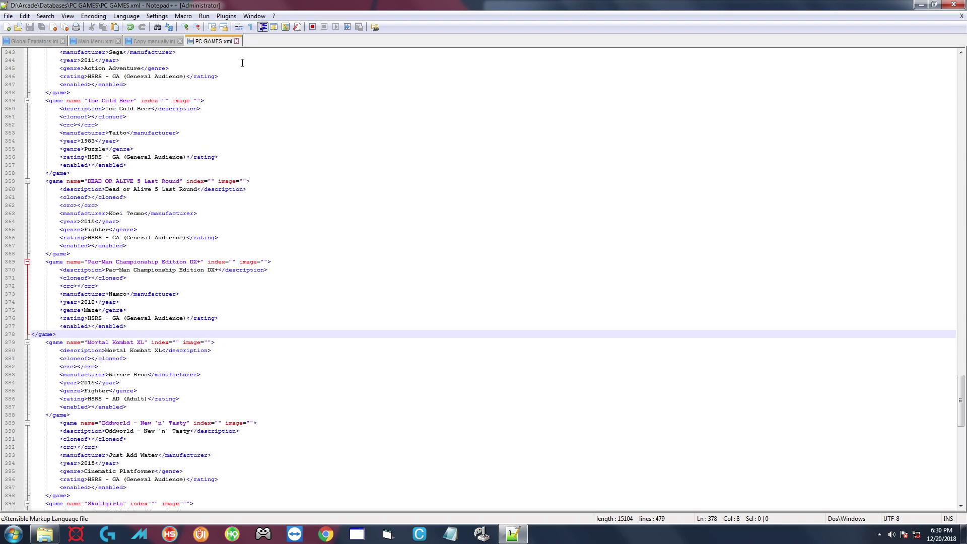
click(237, 41)
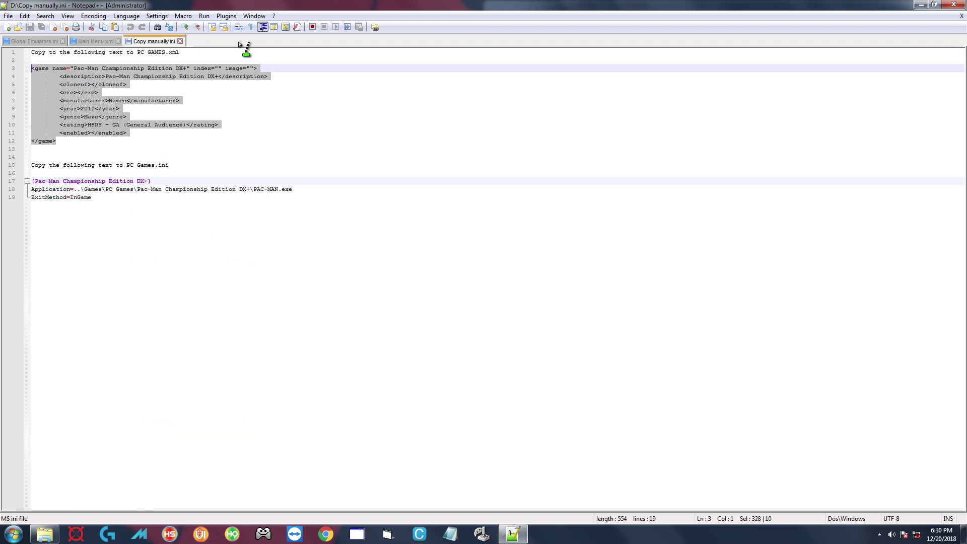
- Copy the [Pac-Man Championship Edition DX+] section with its Application and ExitMethod lines from Copy manually.ini
drag(93, 198, 35, 185)
right_click(37, 185)
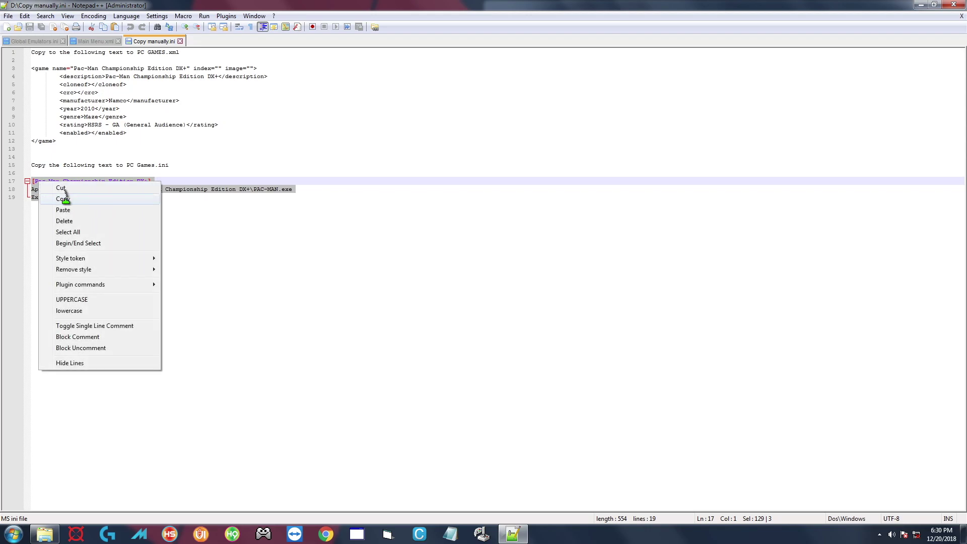
click(50, 197)
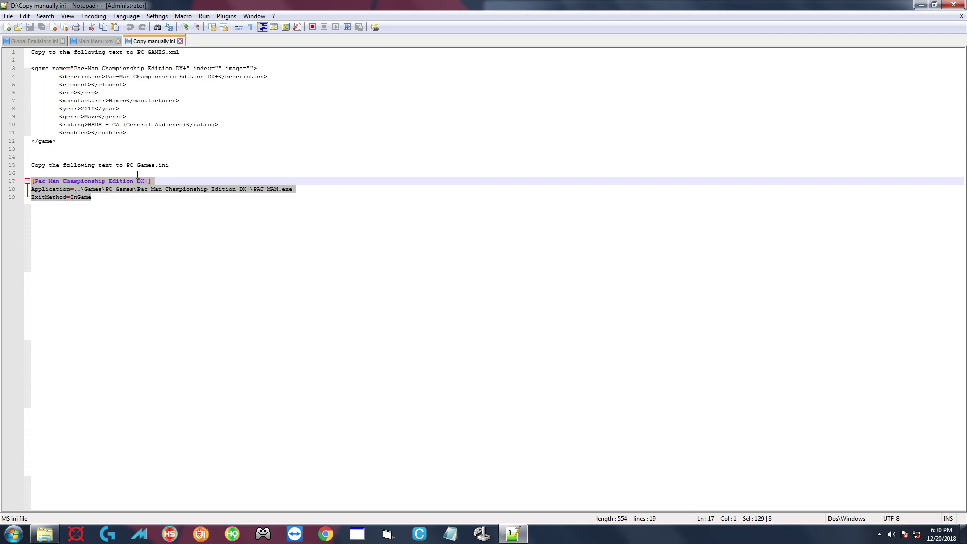
- Open PC Games.ini from the Modules\PCLauncher folder inside D:\Arcade\RocketLauncher
click(8, 15)
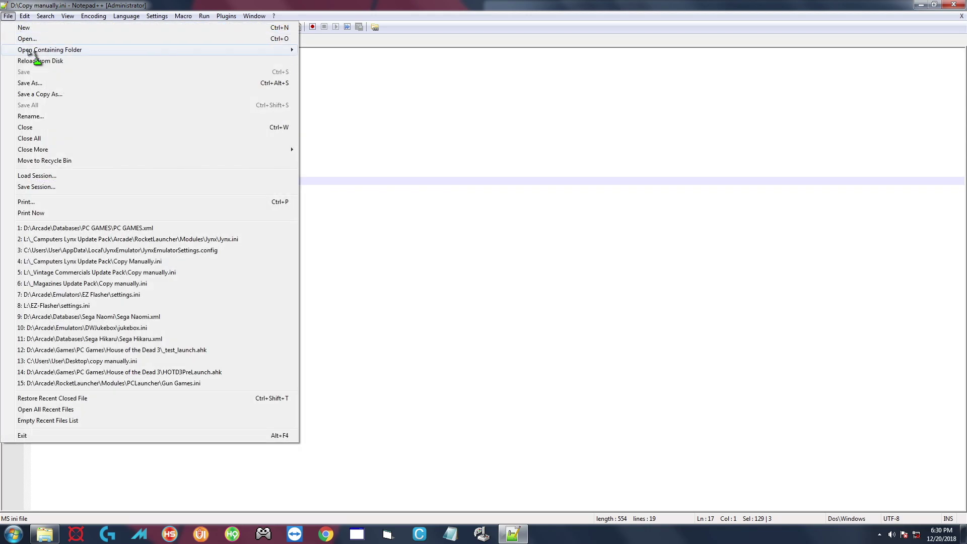
click(22, 37)
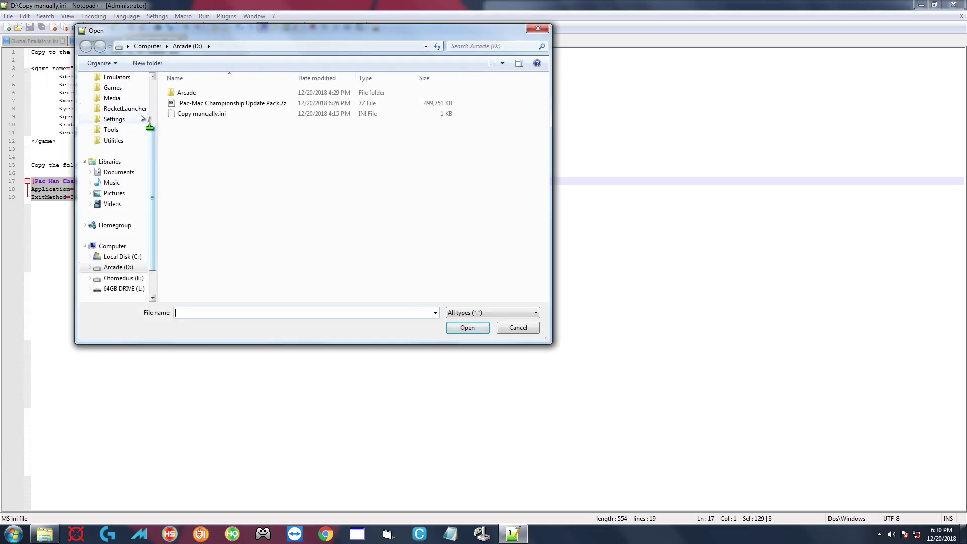
click(137, 110)
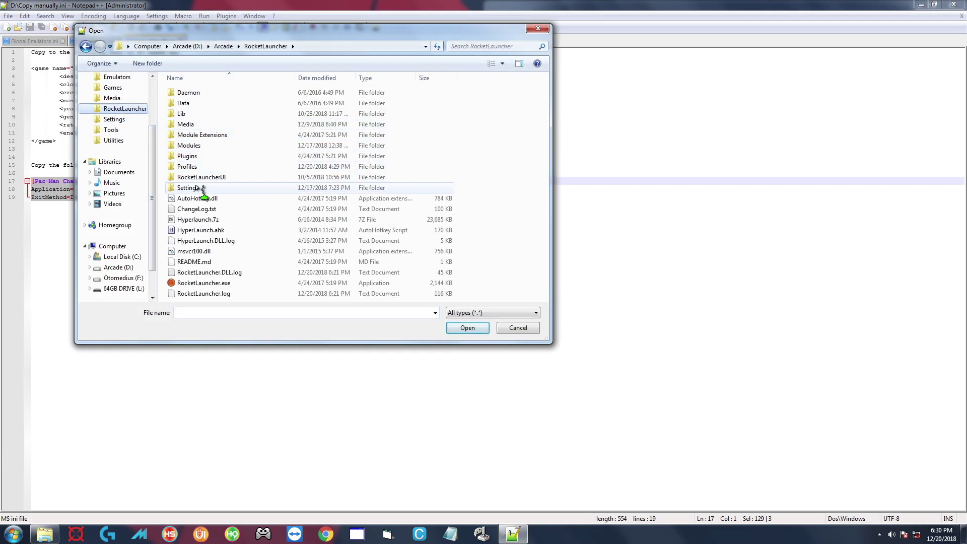
double_click(188, 146)
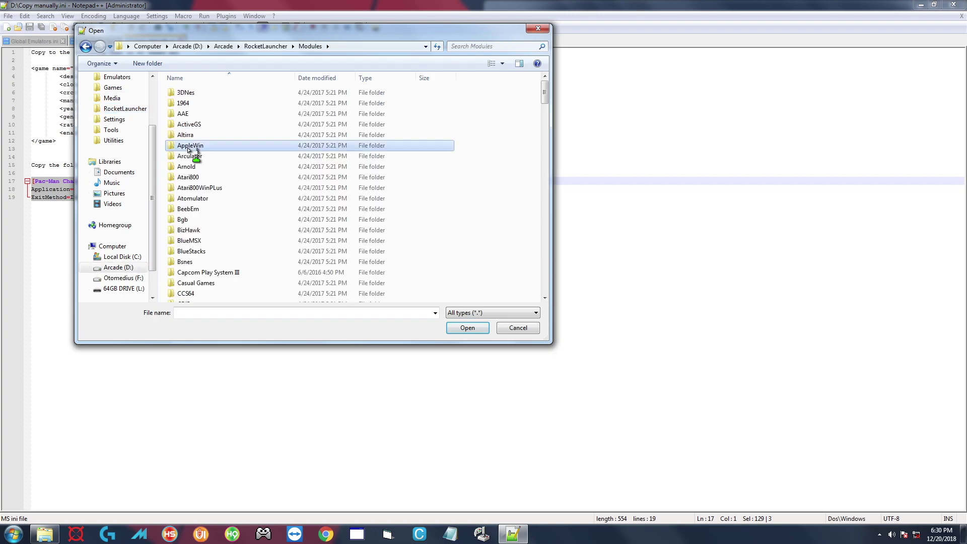
key(p)
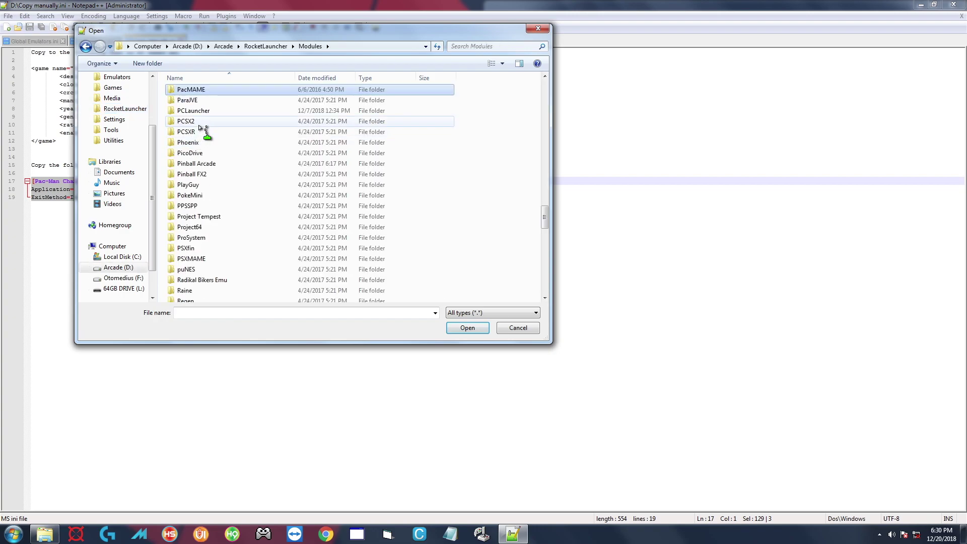
double_click(193, 111)
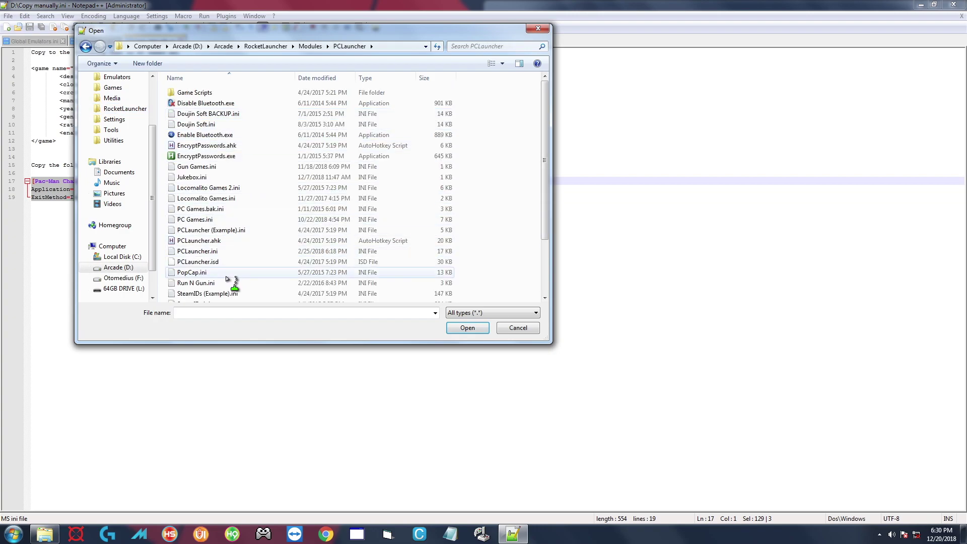
double_click(194, 221)
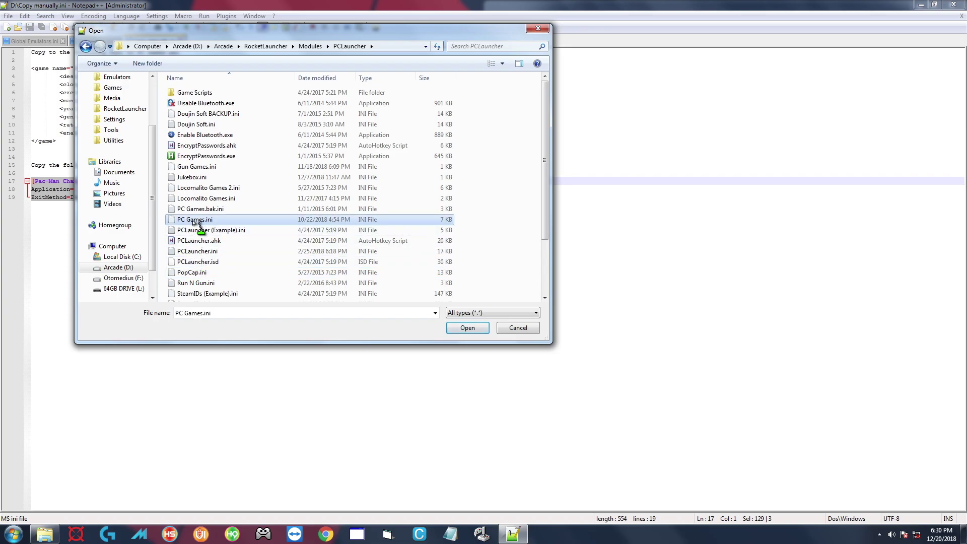
- Paste the copied section on the empty last line of PC Games.ini, below The Elder Scrolls V Skyrim Special Edition entry, and save the file
scroll(195, 226, down, 20)
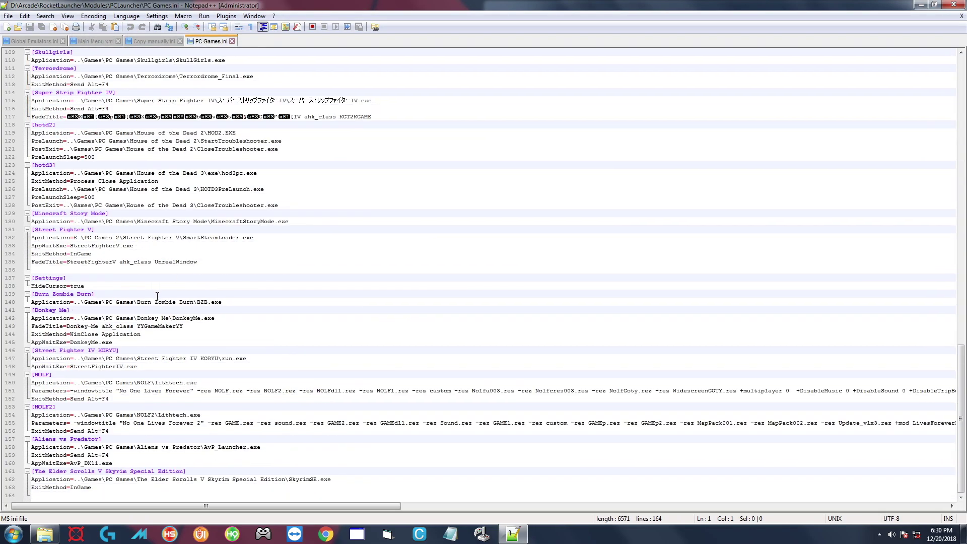
click(54, 495)
right_click(48, 496)
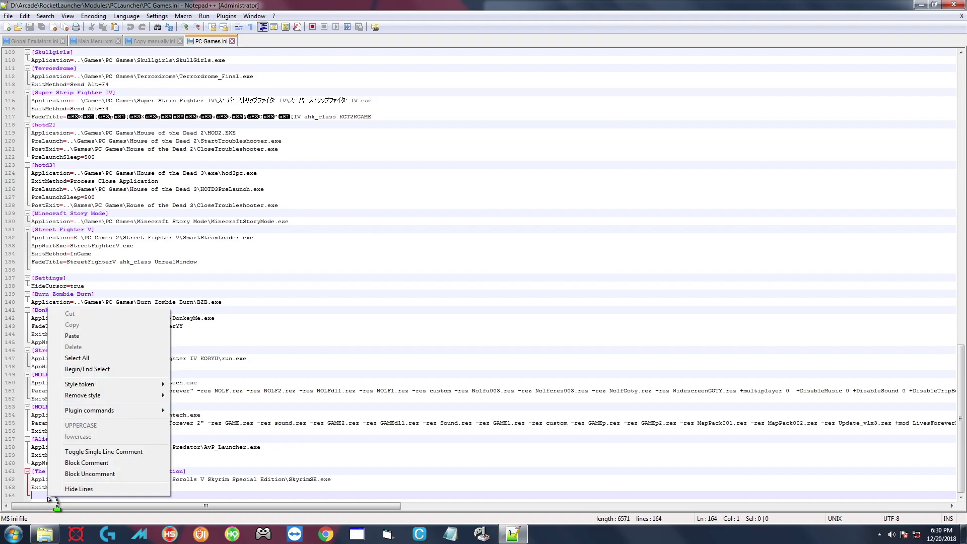
click(79, 335)
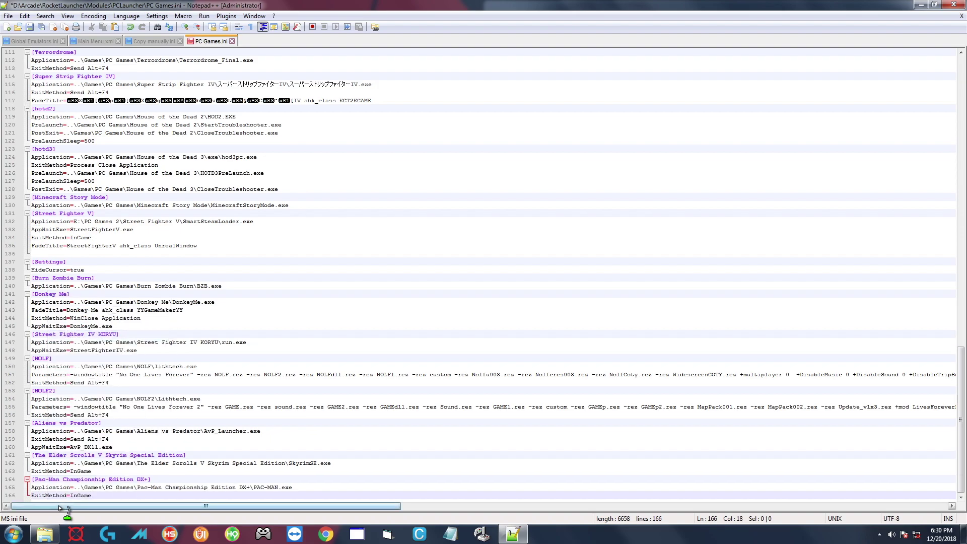
key(ctrl+s)
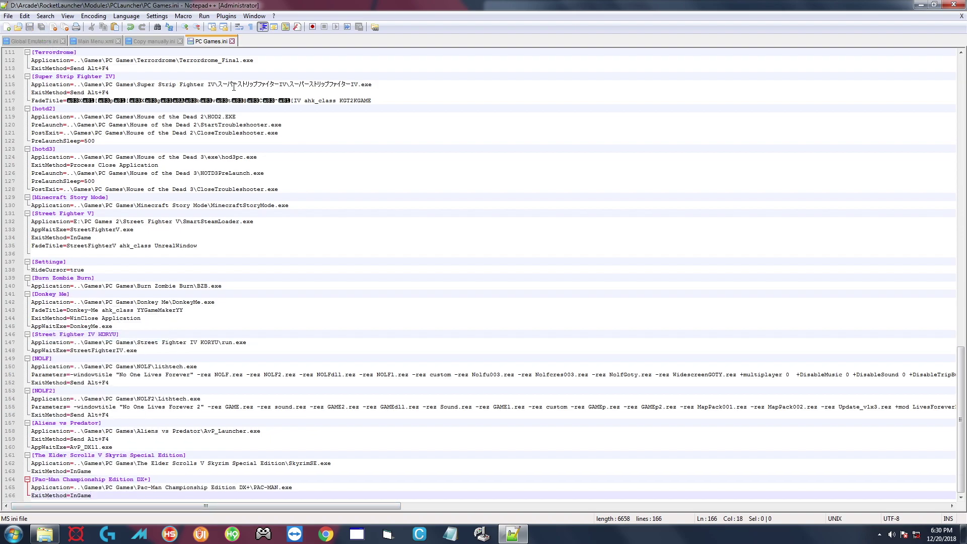
- Close PC Games.ini and Copy manually.ini, then close the text editor and the drive D: folder window
click(961, 16)
click(962, 17)
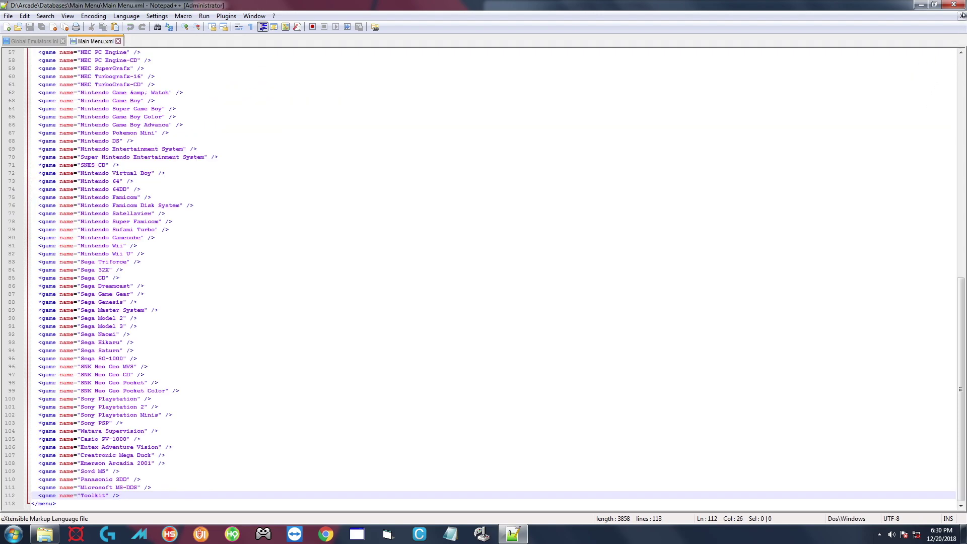
click(954, 5)
click(704, 194)
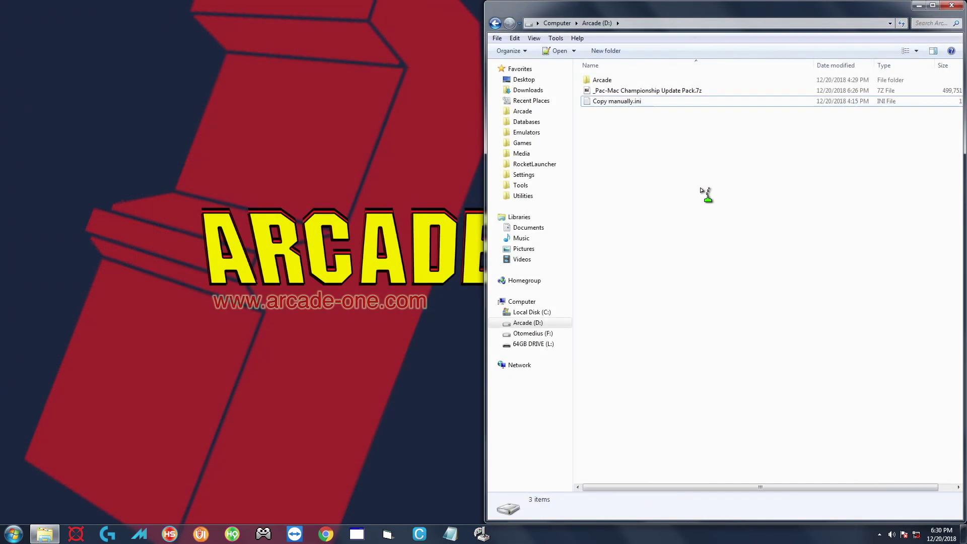
click(949, 4)
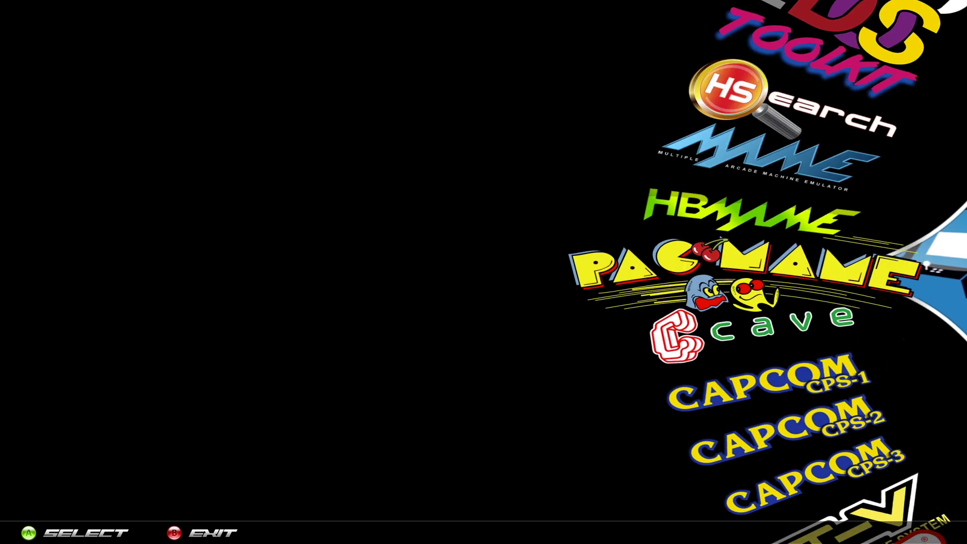
- Switch to the HyperSpin front end and open the Microsoft Windows system from the main wheel
key(Down)
key(Down)
key(Down)
key(Down)
key(Down)
key(Down)
key(Down)
key(Down)
key(Down)
key(Down)
key(Down)
key(Down)
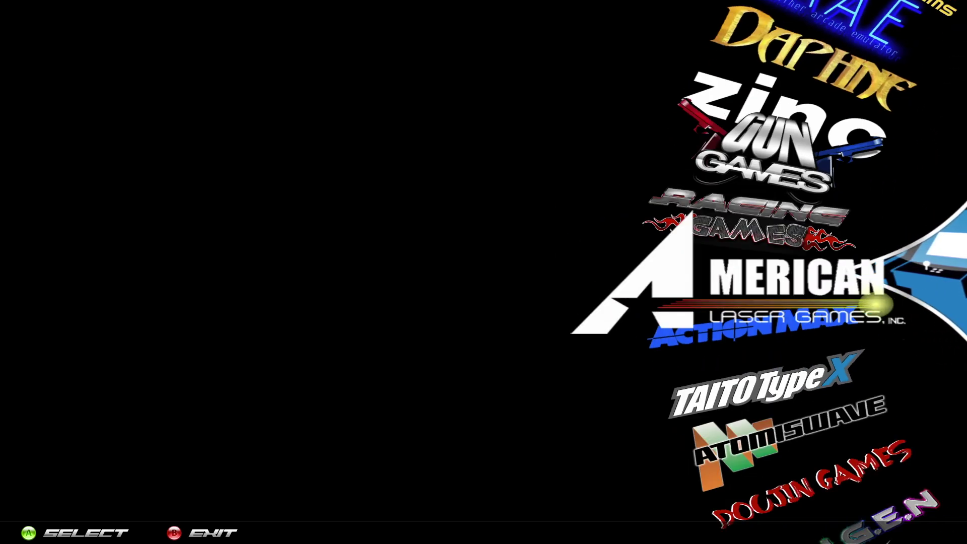
key(Down)
key(Down)
key(Down)
key(Down)
key(Down)
key(Down)
key(Down)
key(Down)
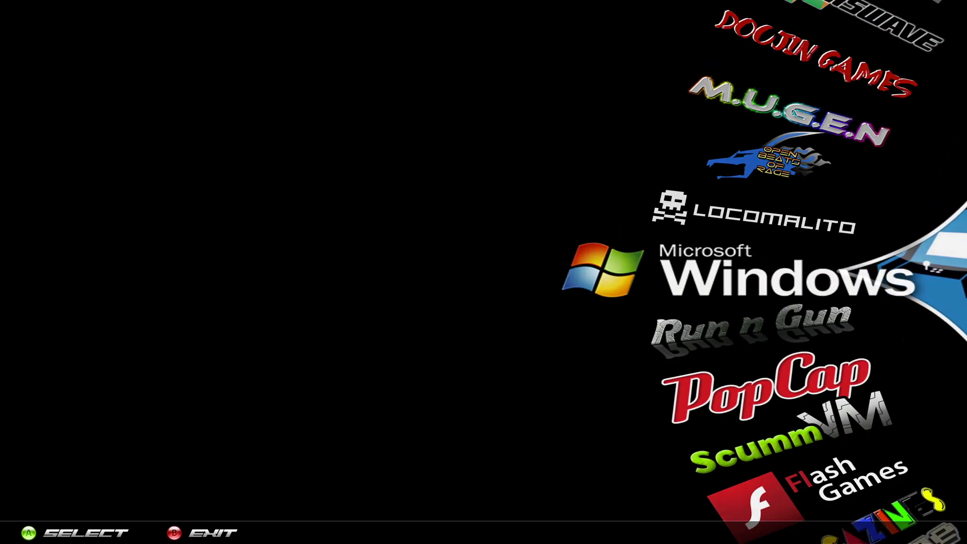
key(Return)
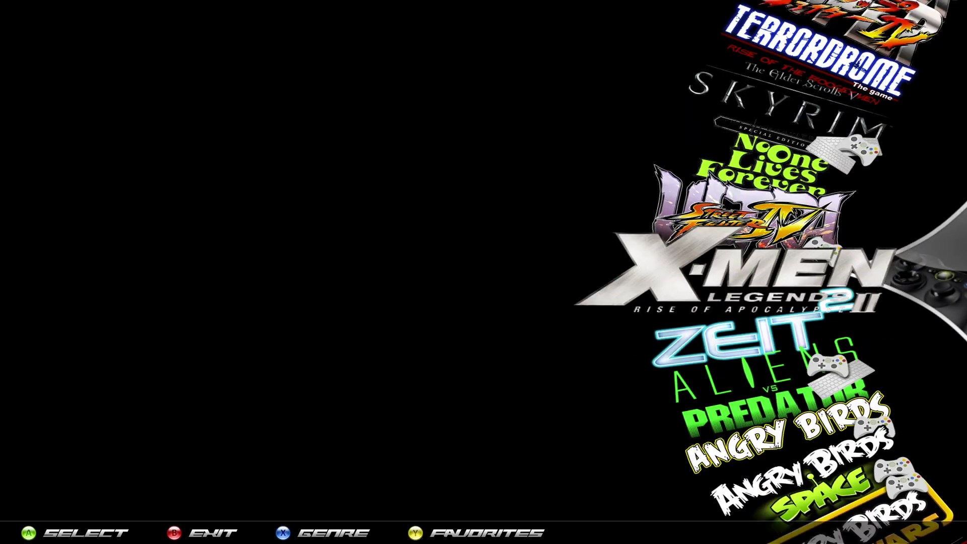
- Find Pac-Man Championship Edition DX+ in the Microsoft Windows game wheel and launch it
key(Up)
key(Up)
key(Up)
key(Up)
key(Up)
key(Up)
key(Up)
key(Up)
key(Up)
key(Up)
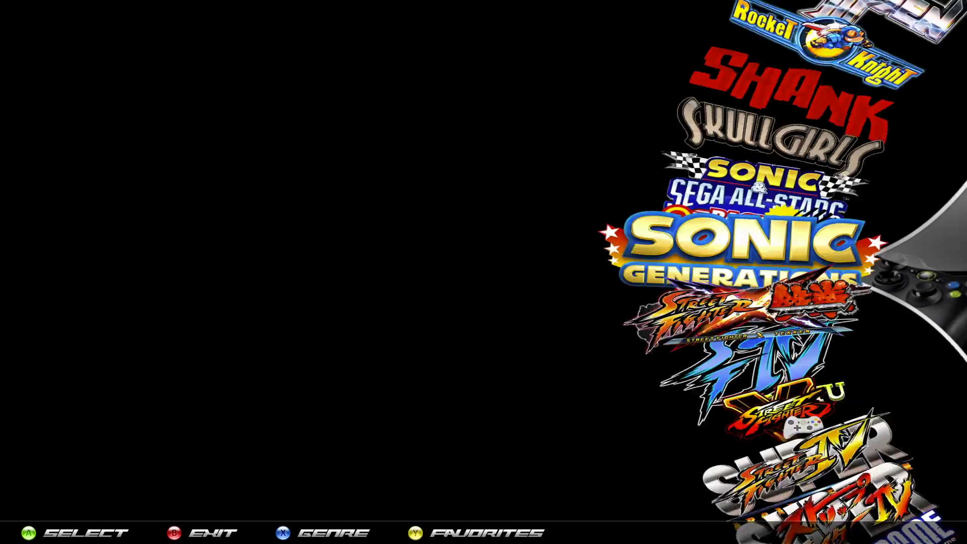
key(Up)
key(Up)
key(Up)
key(Up)
key(Up)
key(Up)
key(Up)
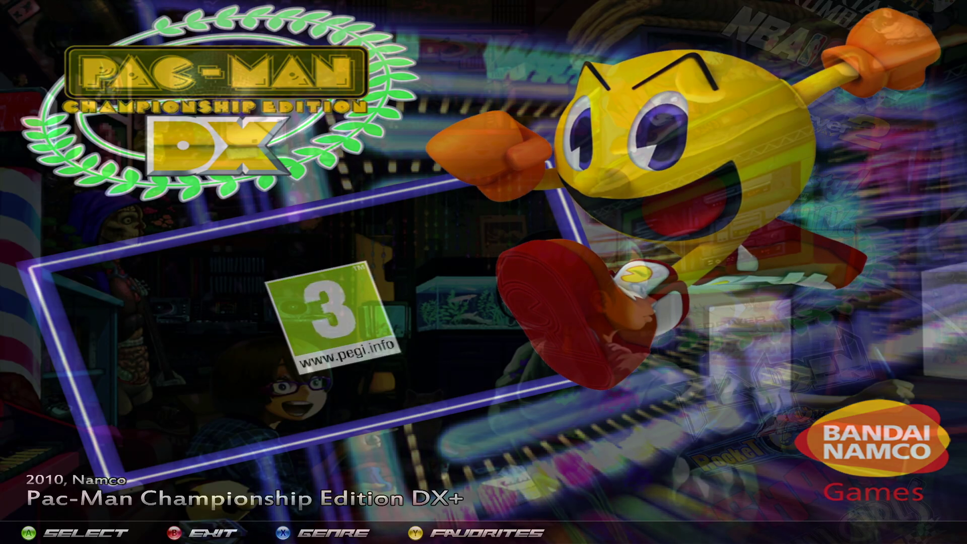
key(Return)
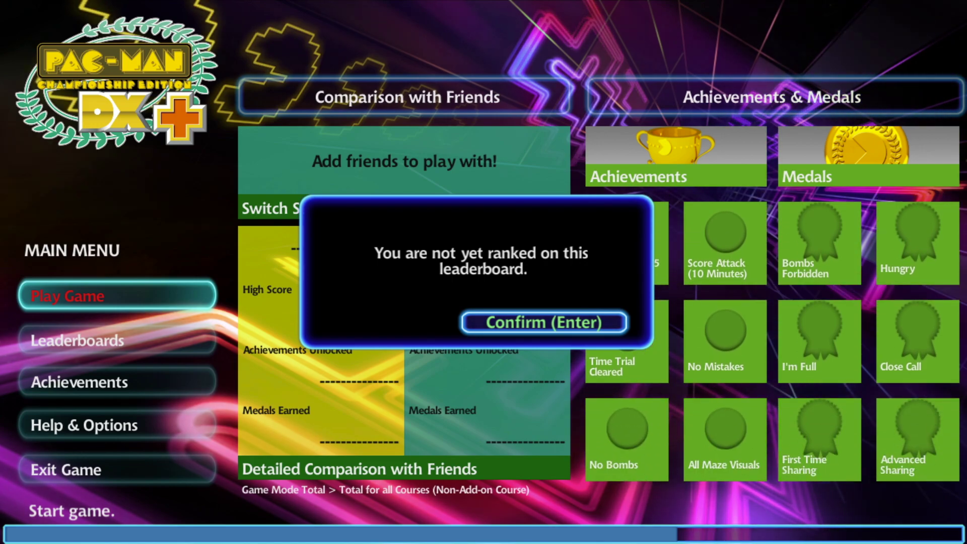
- Dismiss the leaderboard notice and open Help & Options from the game's main menu
key(Return)
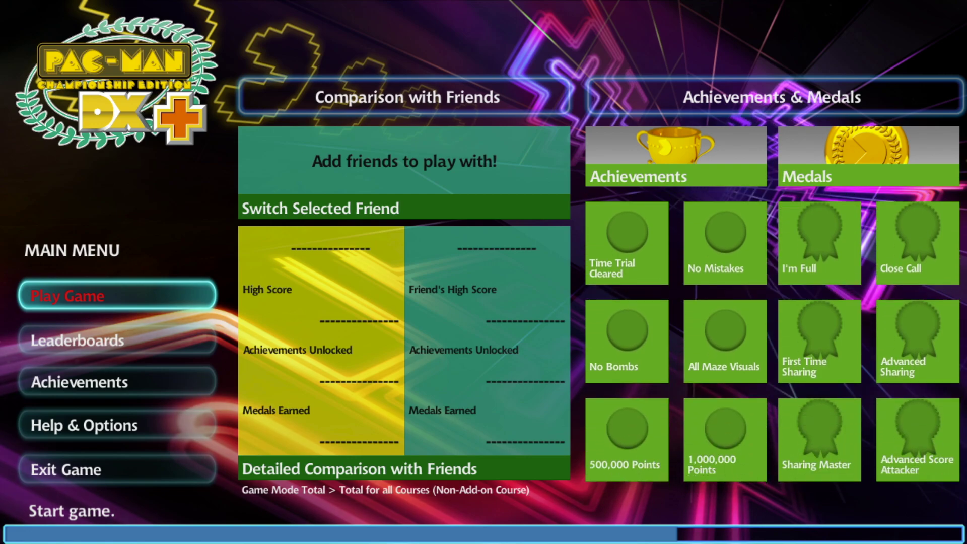
key(Down)
key(Up)
key(Up)
key(Up)
key(Up)
key(Up)
key(Up)
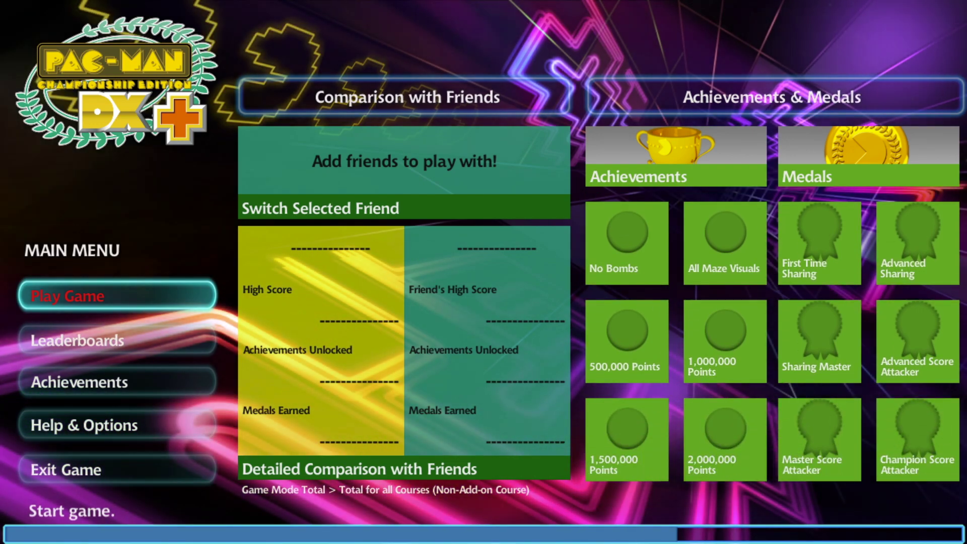
key(Down)
key(Down)
key(Down)
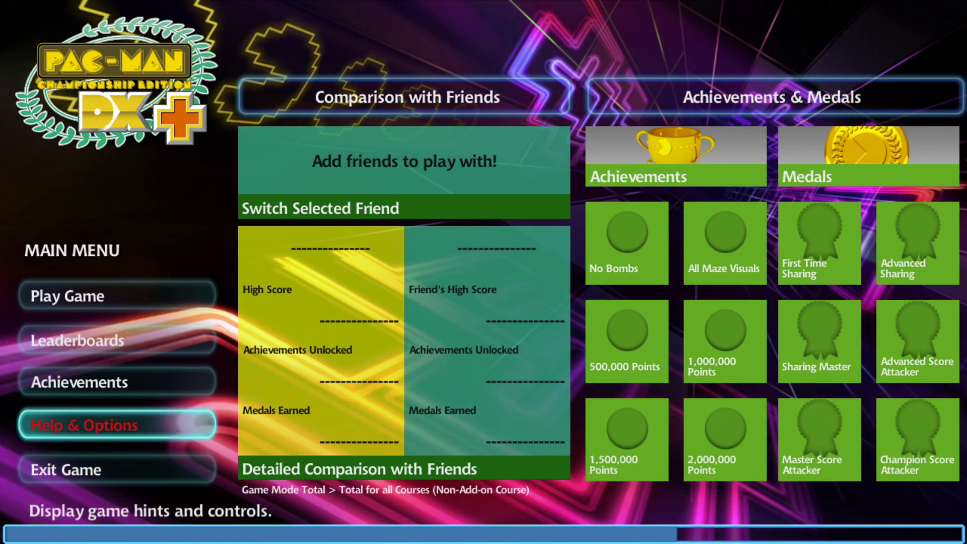
key(Return)
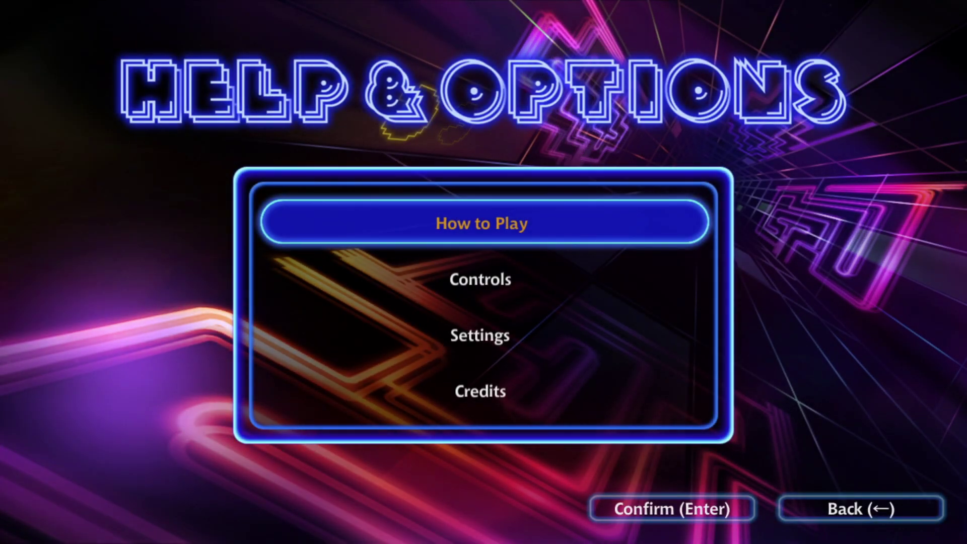
- View the controller button layout in the Controls section
key(Down)
key(Return)
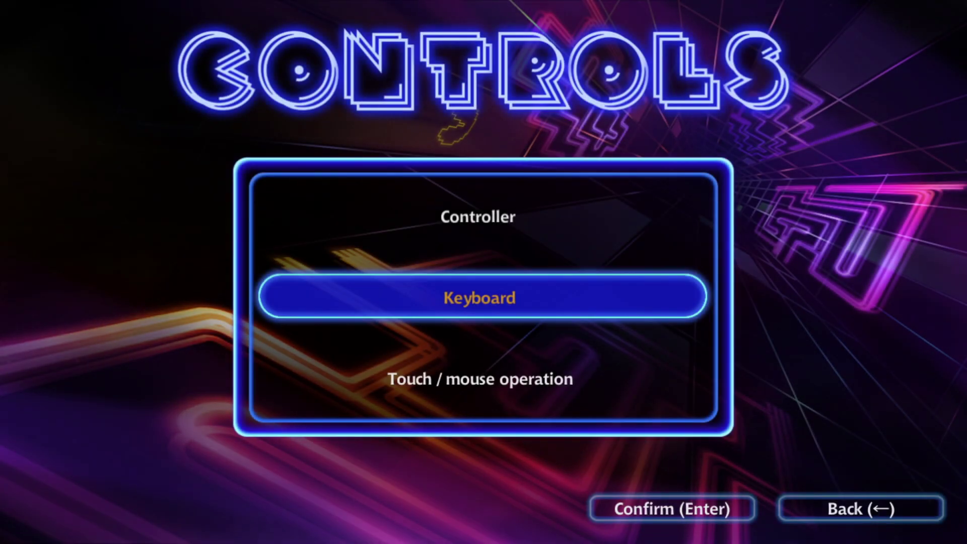
key(Up)
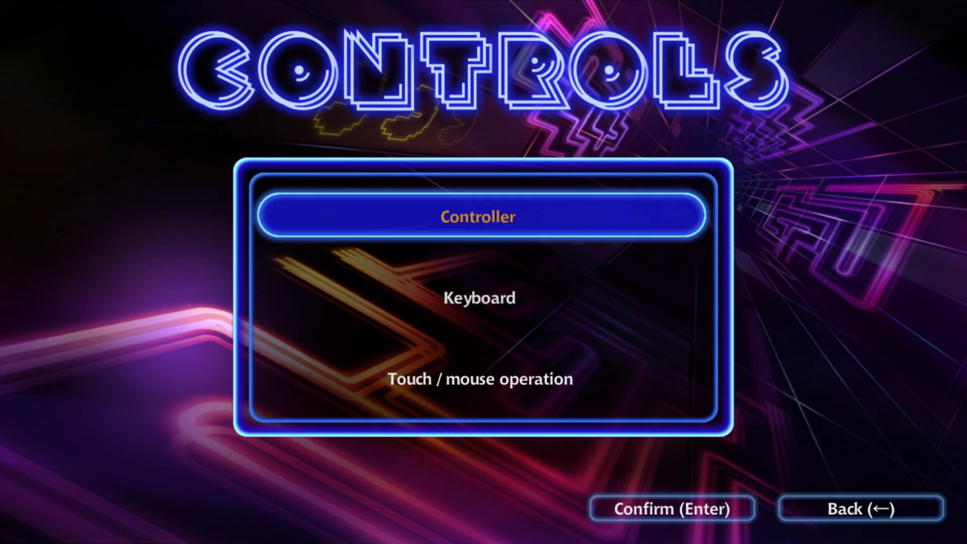
key(Return)
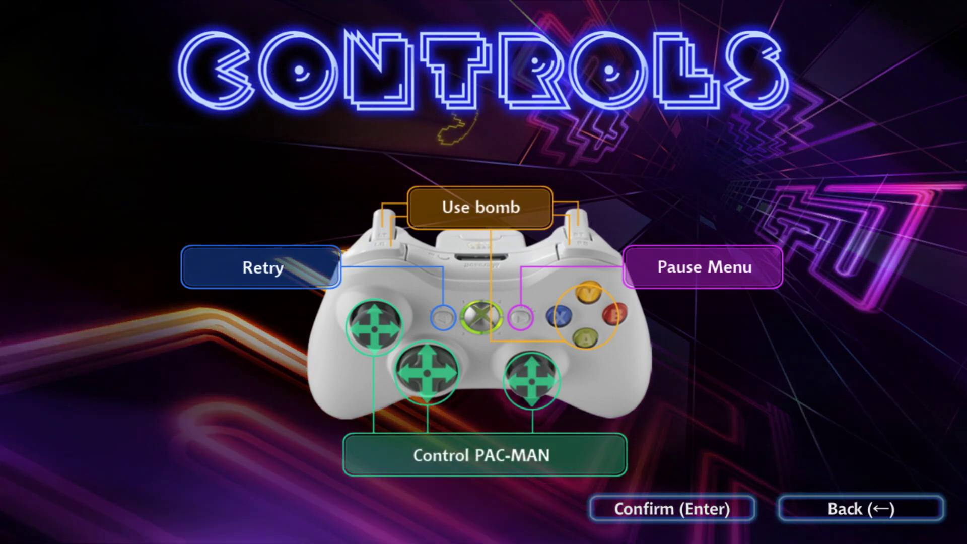
- Go back to the main menu and choose Play Game with the Championship II course in Score Attack (5 min.) mode
key(BackSpace)
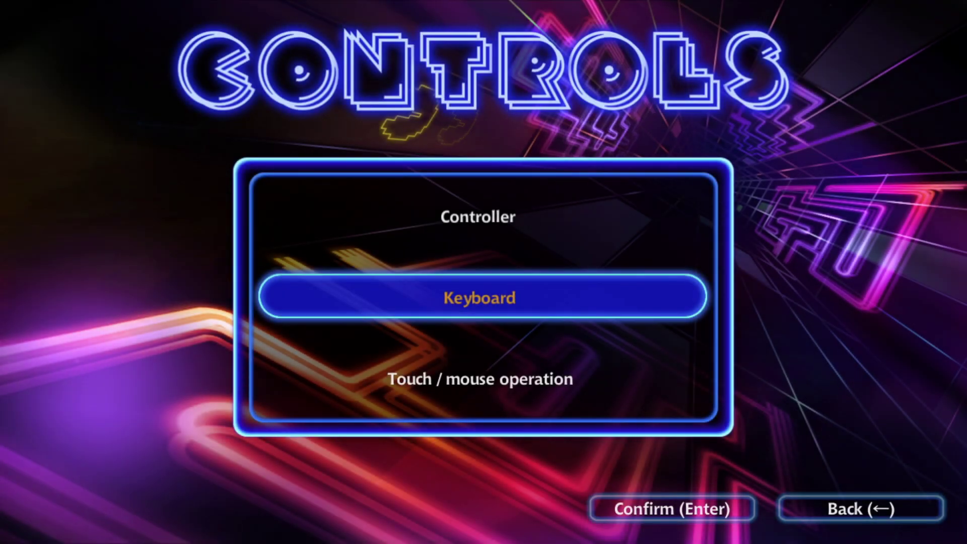
key(BackSpace)
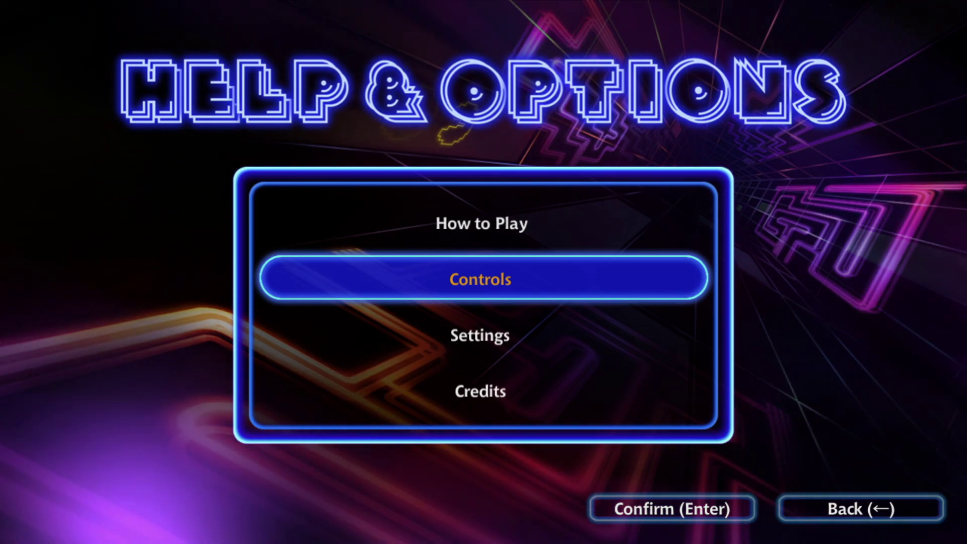
key(BackSpace)
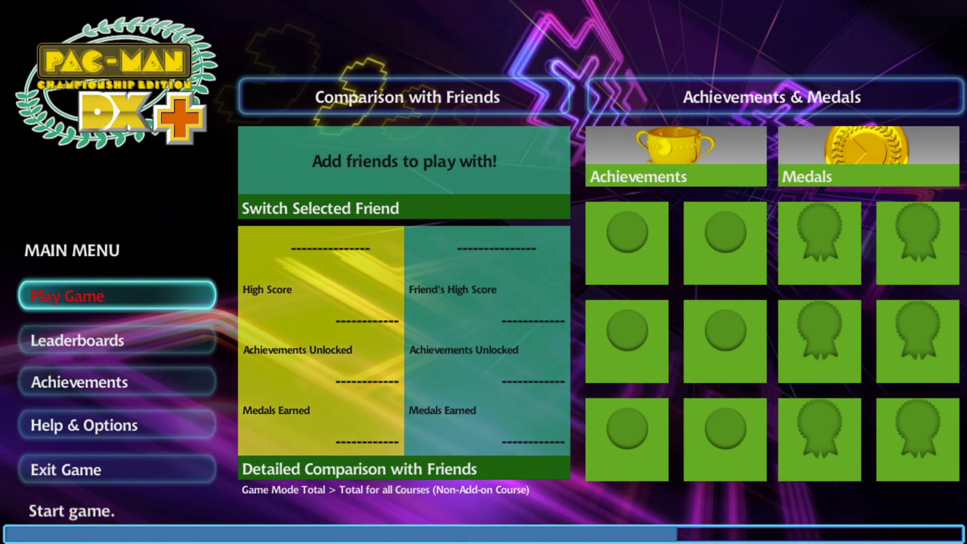
key(Return)
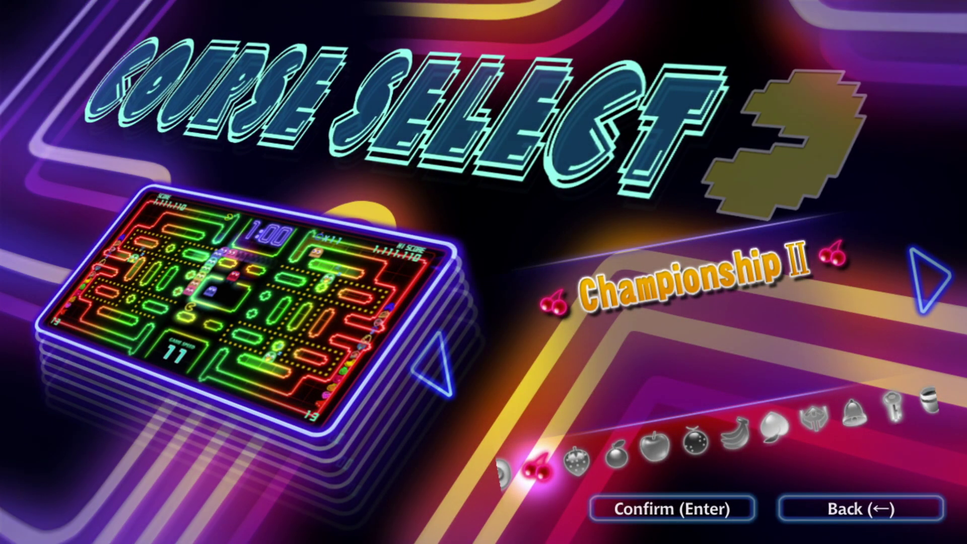
key(Return)
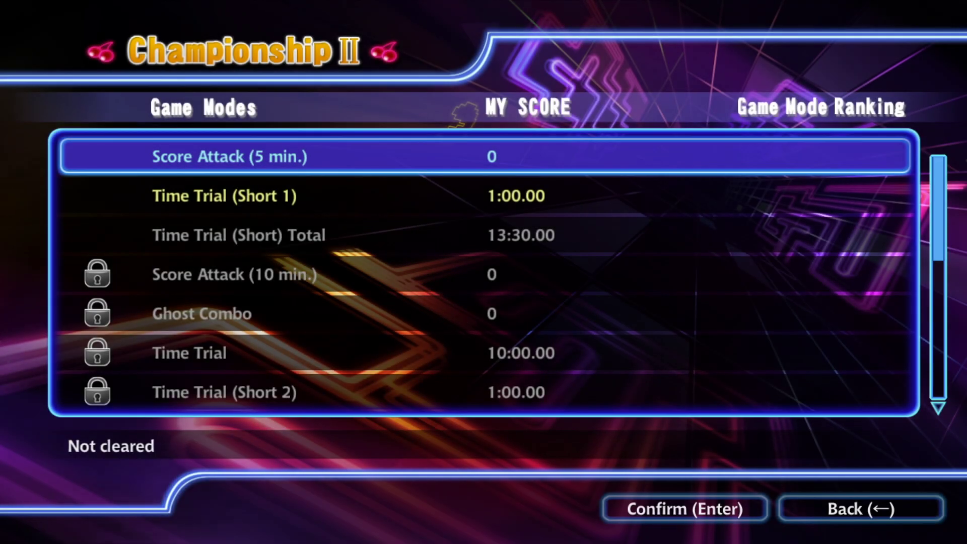
key(Return)
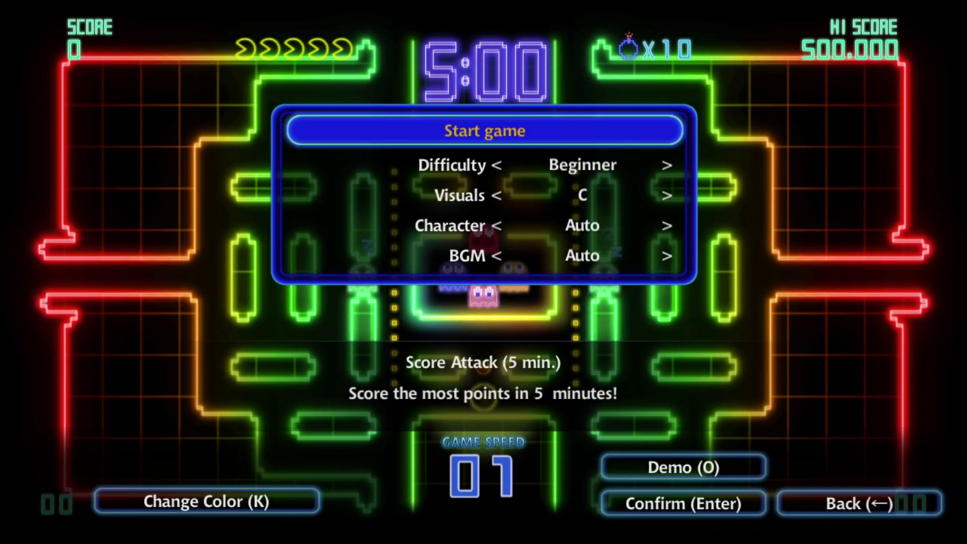
- Browse the difficulty, visuals and character settings, and start the Score Attack (5 min.) game
key(Down)
key(Down)
key(Down)
key(Up)
key(Up)
key(Up)
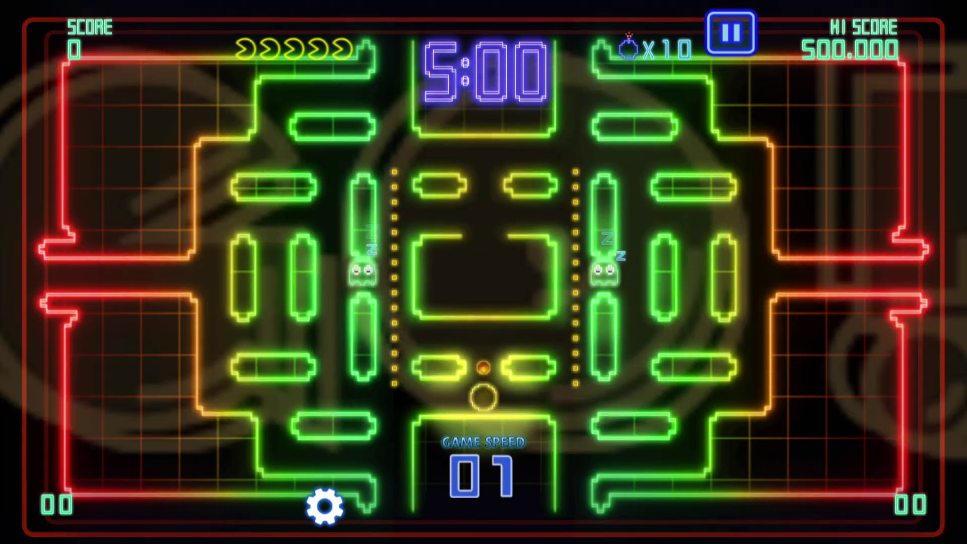
- Test the movement controls by steering Pac-Man through the maze, eating dots and evading the chasing ghosts
key(Right)
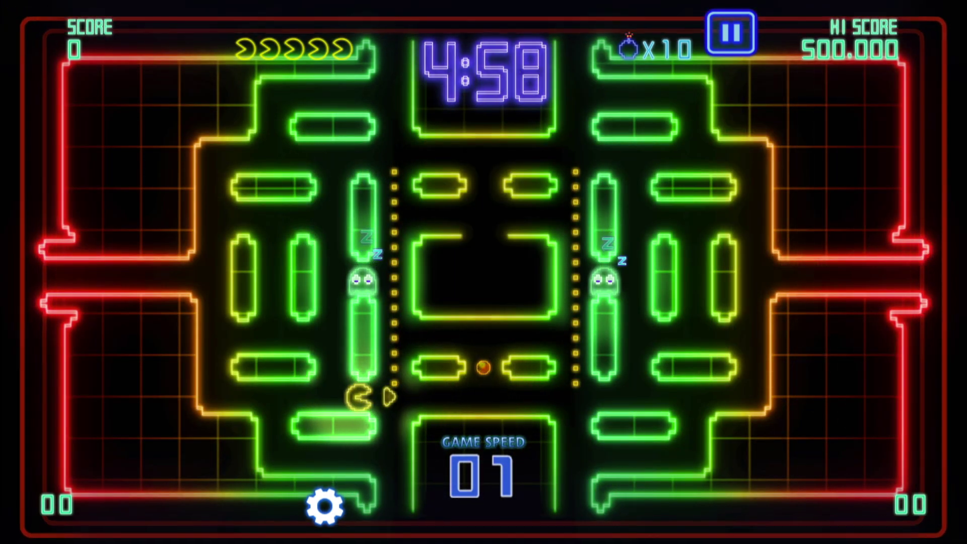
key(Left)
key(Up)
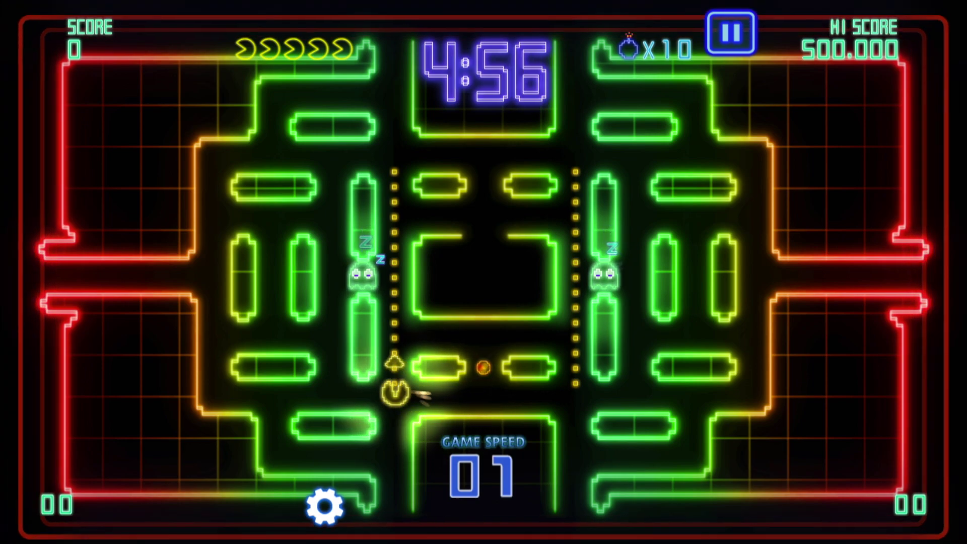
key(Down)
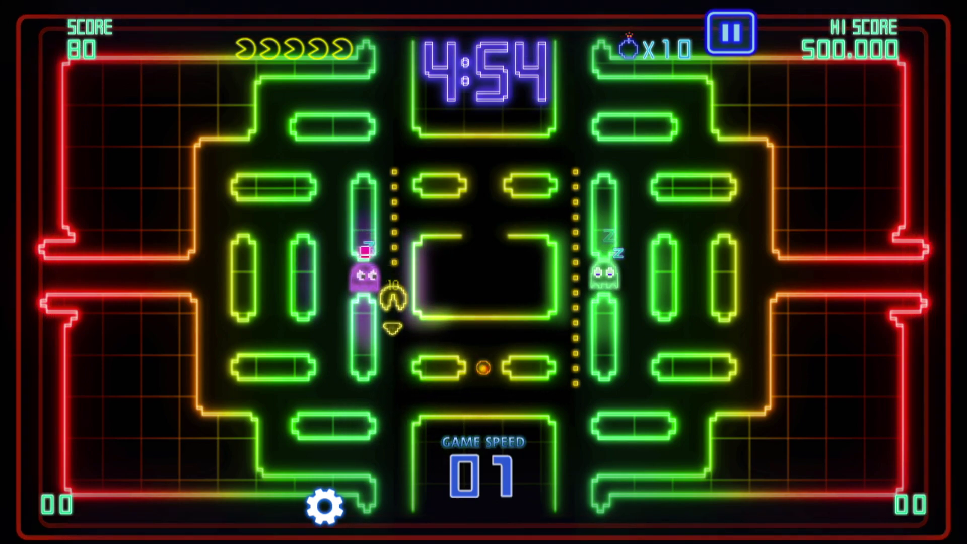
key(Right)
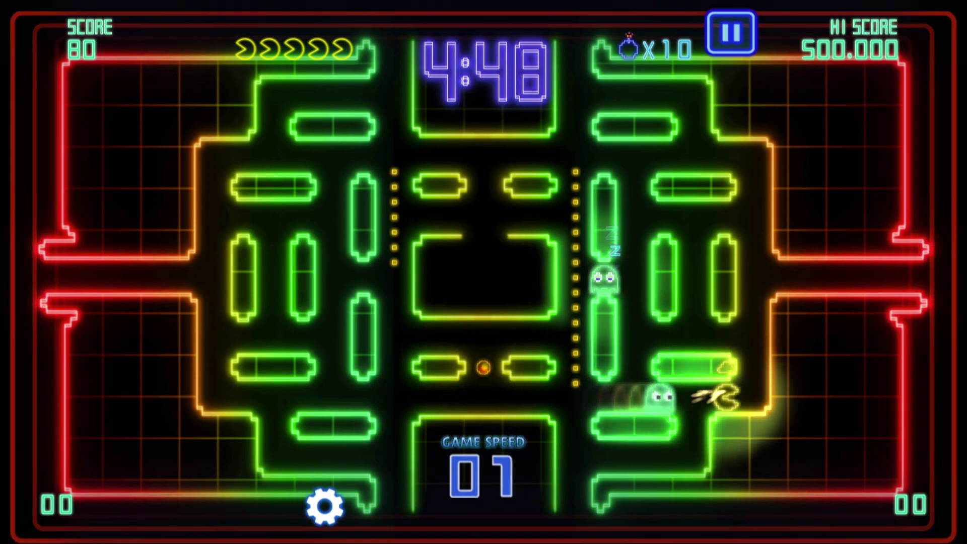
key(Up)
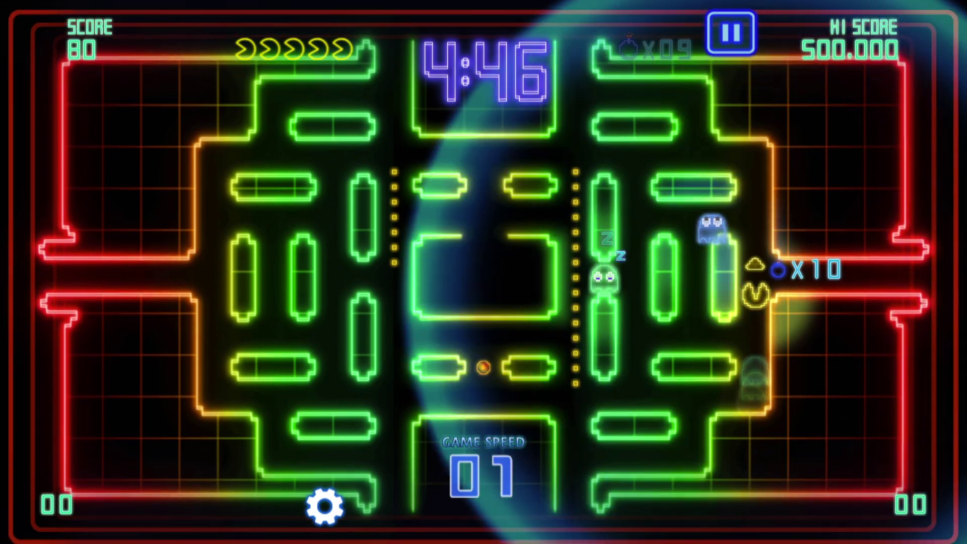
key(Left)
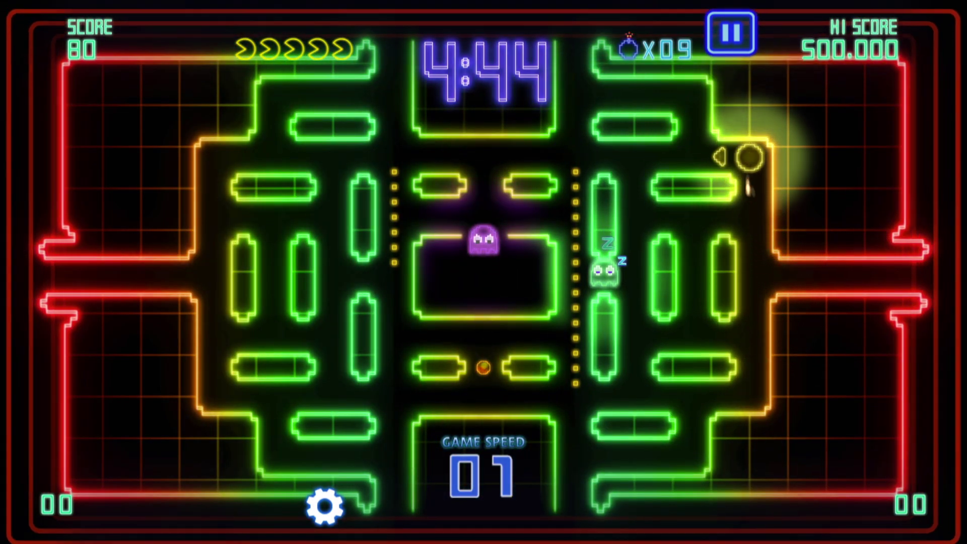
key(Down)
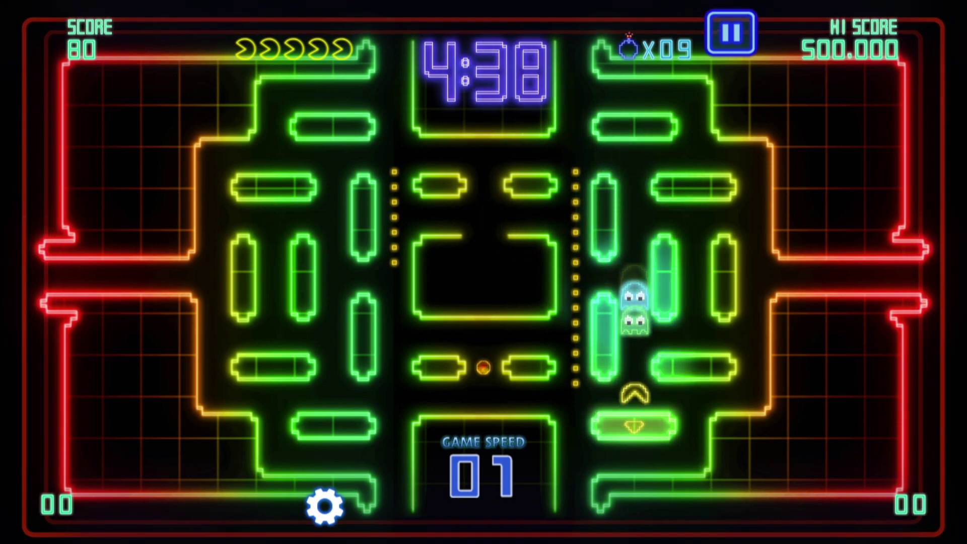
- Pause the Score Attack run, quit it with confirmation, and return to the main menu
key(Escape)
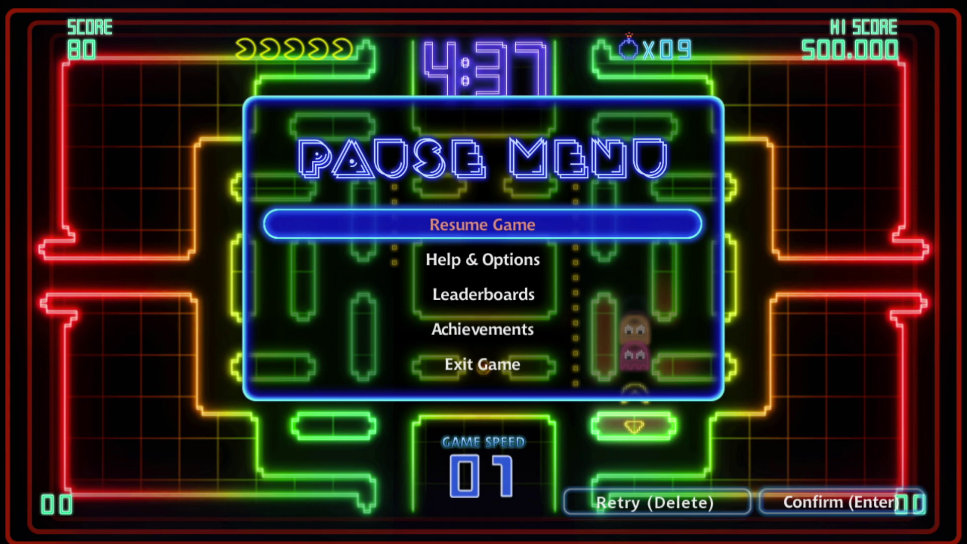
key(Down)
key(Down)
key(Down)
key(Down)
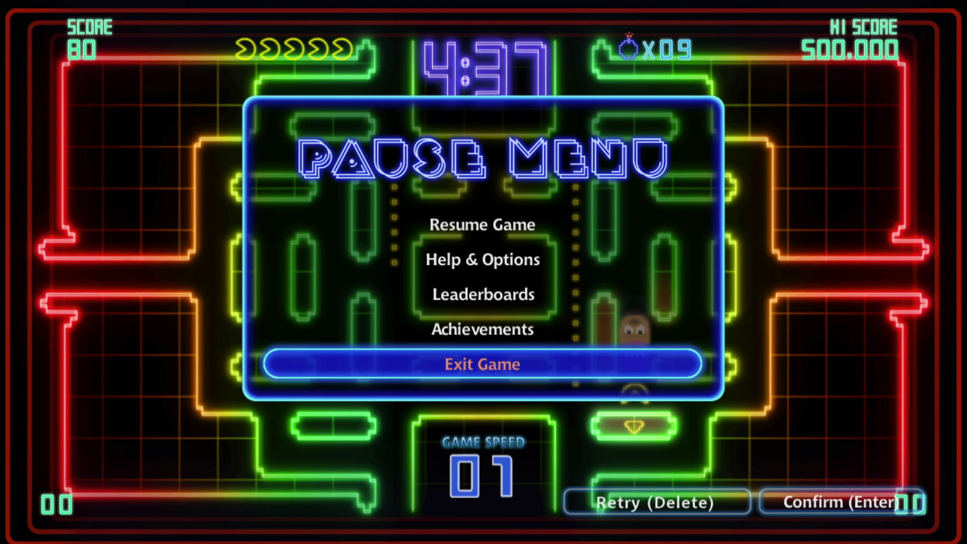
key(Return)
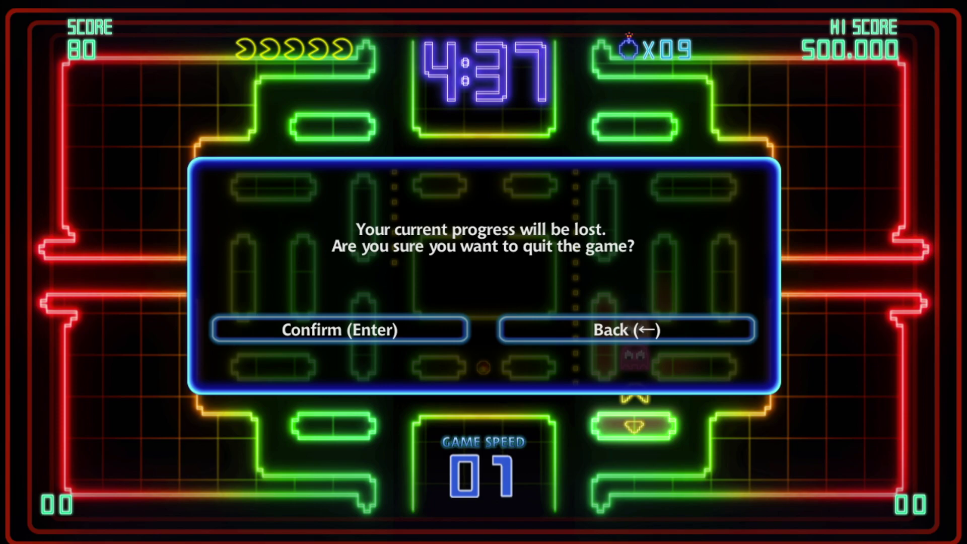
key(Return)
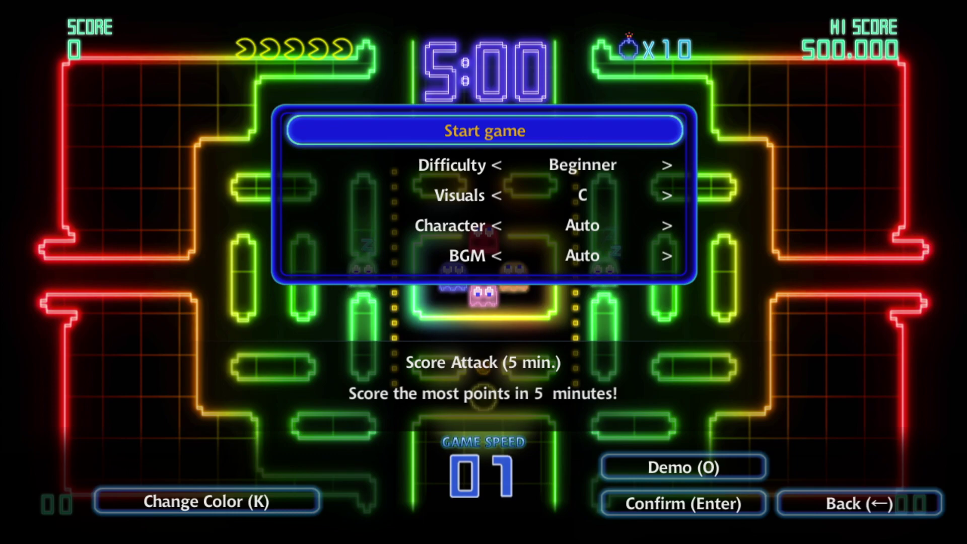
key(BackSpace)
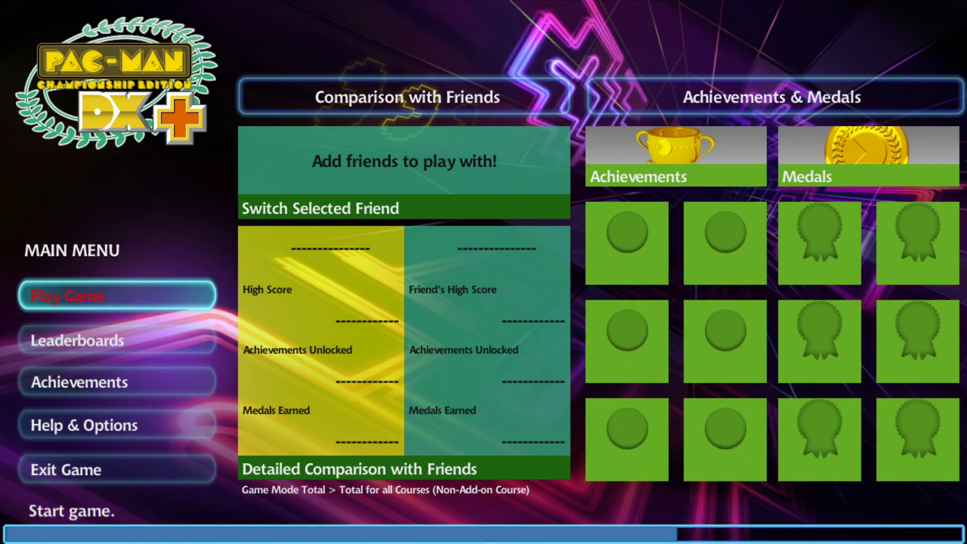
- Exit Pac-Man Championship Edition DX+ from its main menu and confirm, going back to the front end
key(Down)
key(Down)
key(Down)
key(Down)
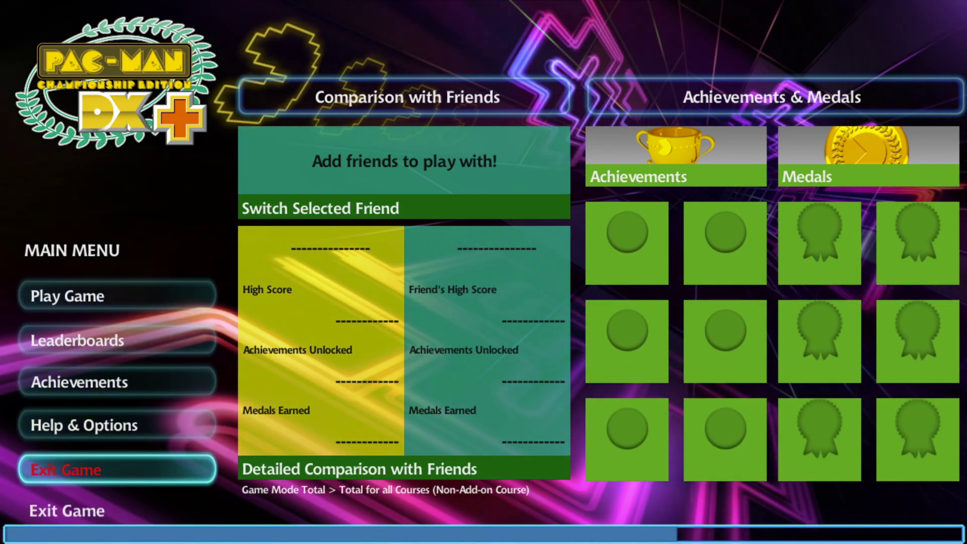
key(Return)
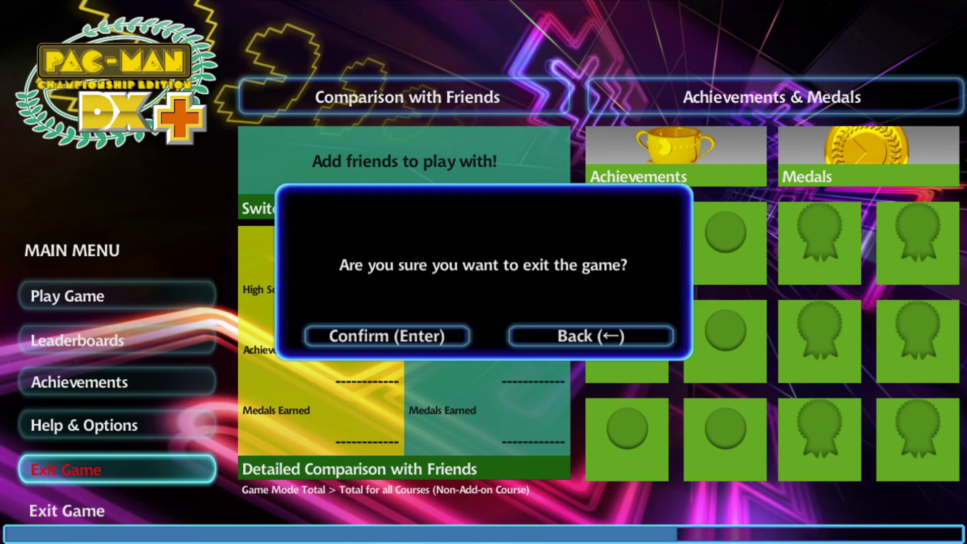
key(Return)
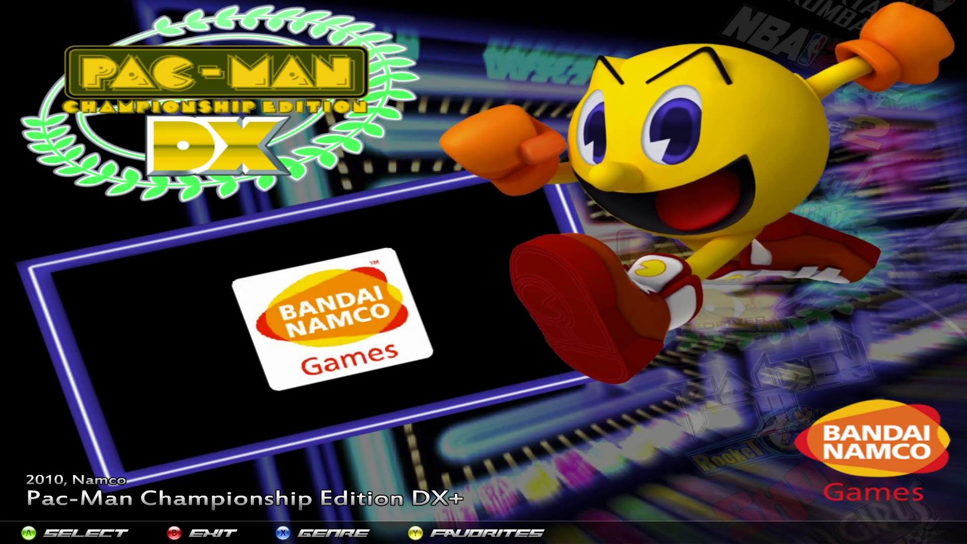